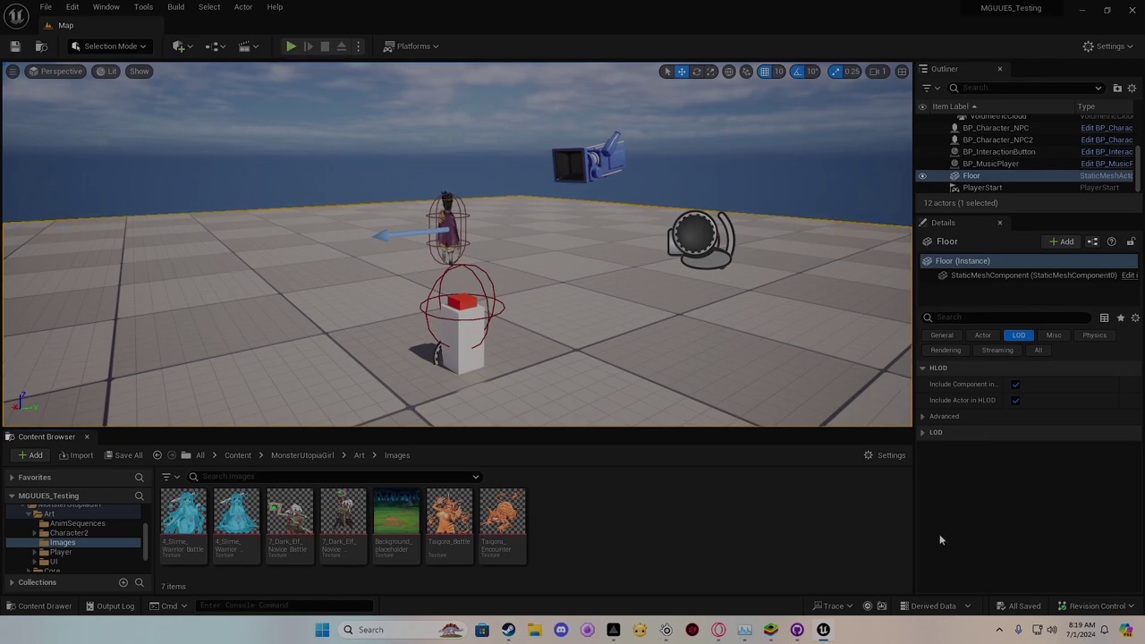
Step: Start Play-in-Editor, walk the hero to the interaction point and open character selection
left_click(291, 46)
left_click(424, 197)
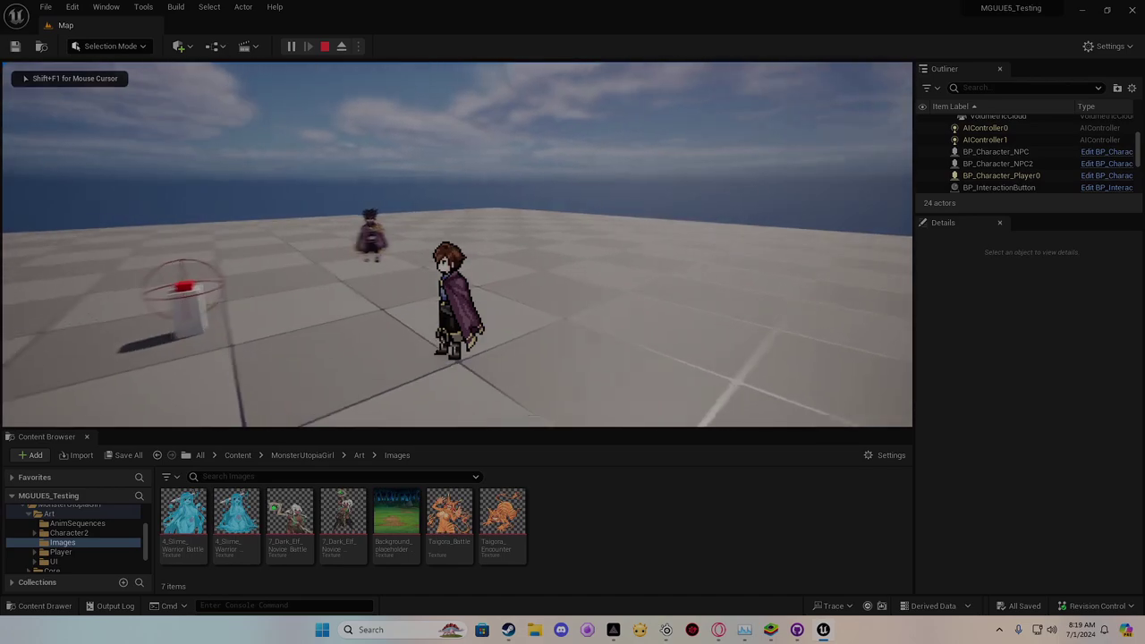
key("a")
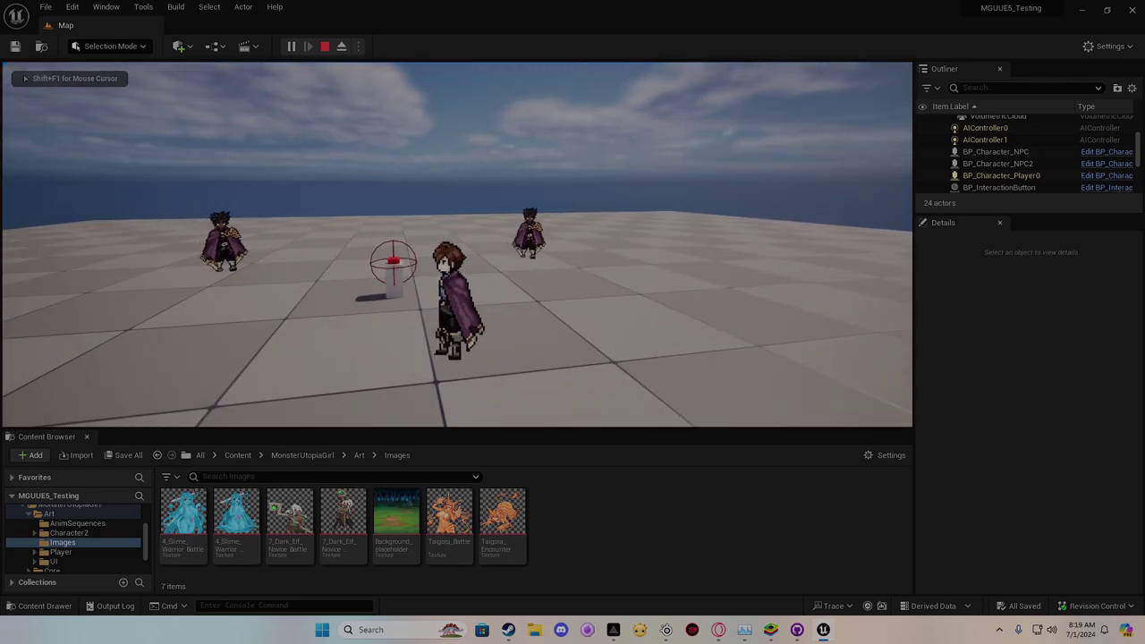
key("a")
key("e")
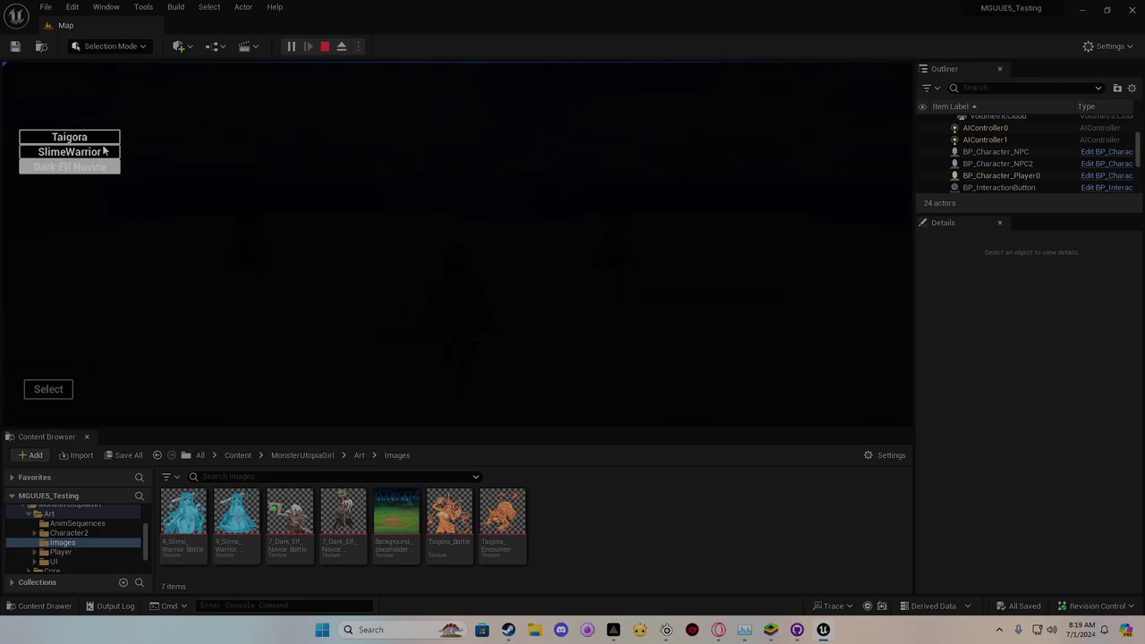
Step: Compare Taigora's and SlimeWarrior's stats, moves and elemental resistances in the selection menu
left_click(103, 141)
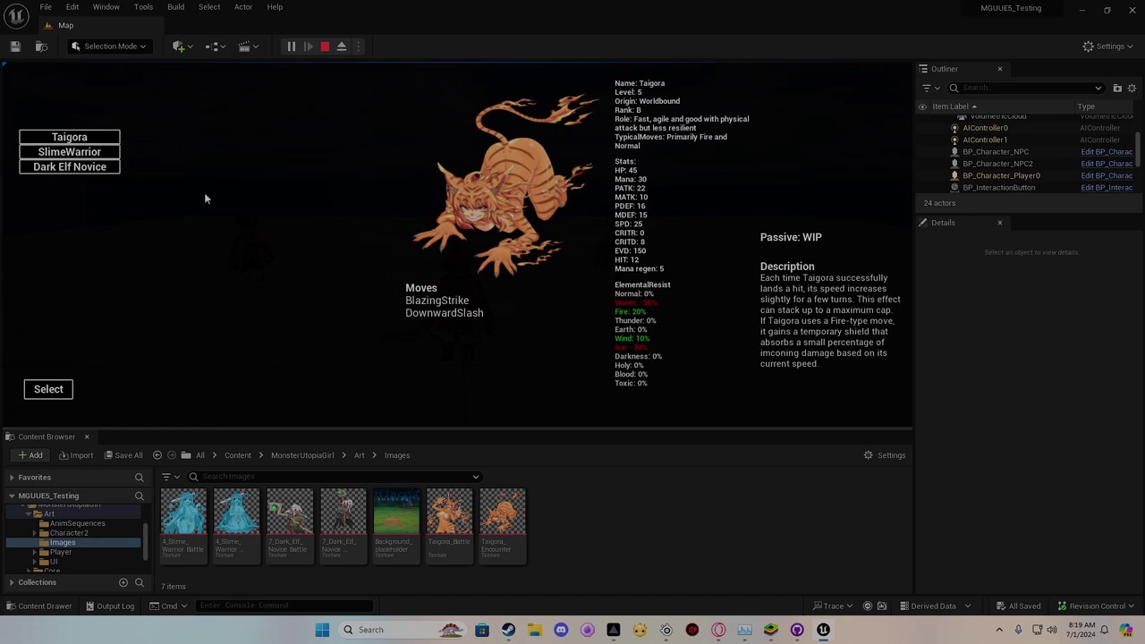
left_click(106, 152)
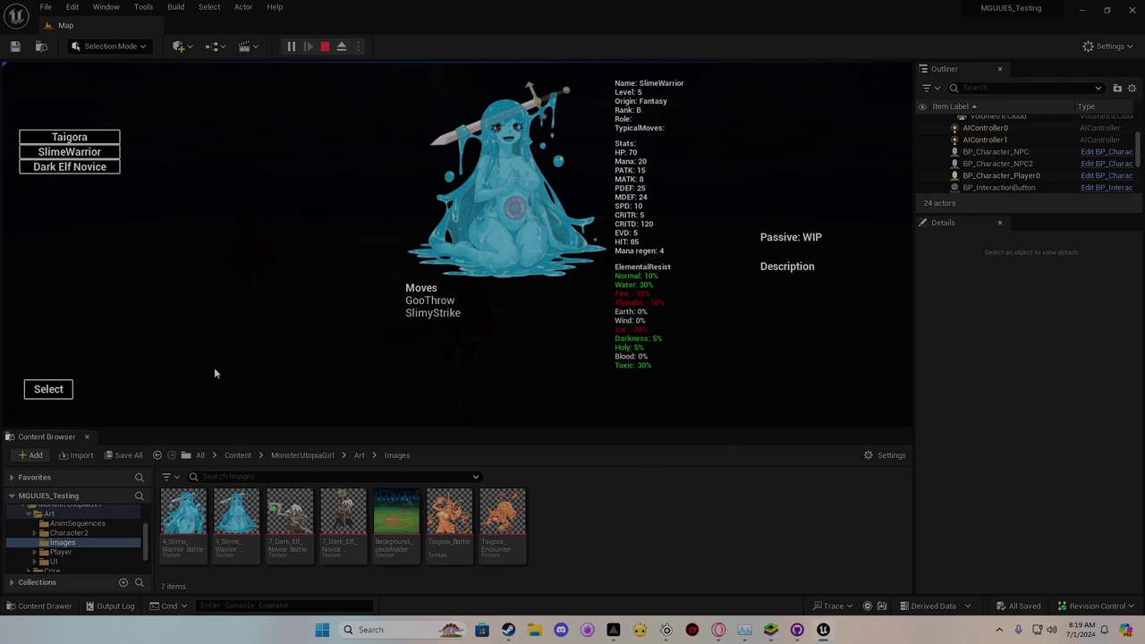
left_click(87, 158)
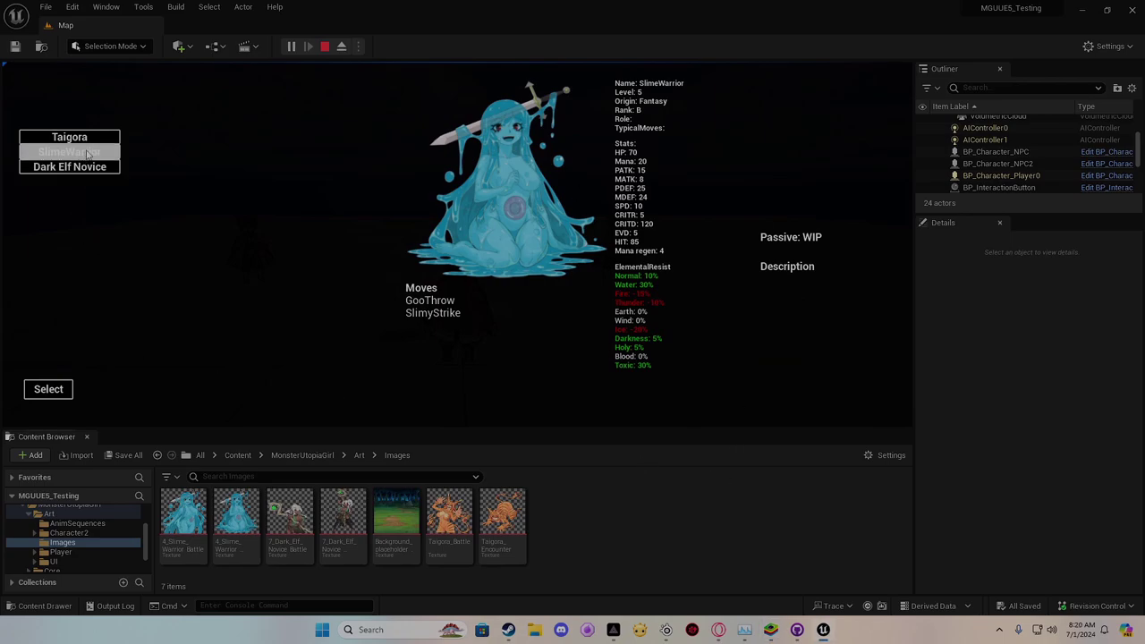
Step: Pick Taigora to start a forest battle against an enemy Taigora and list its Fight moves
left_click(69, 137)
left_click(62, 390)
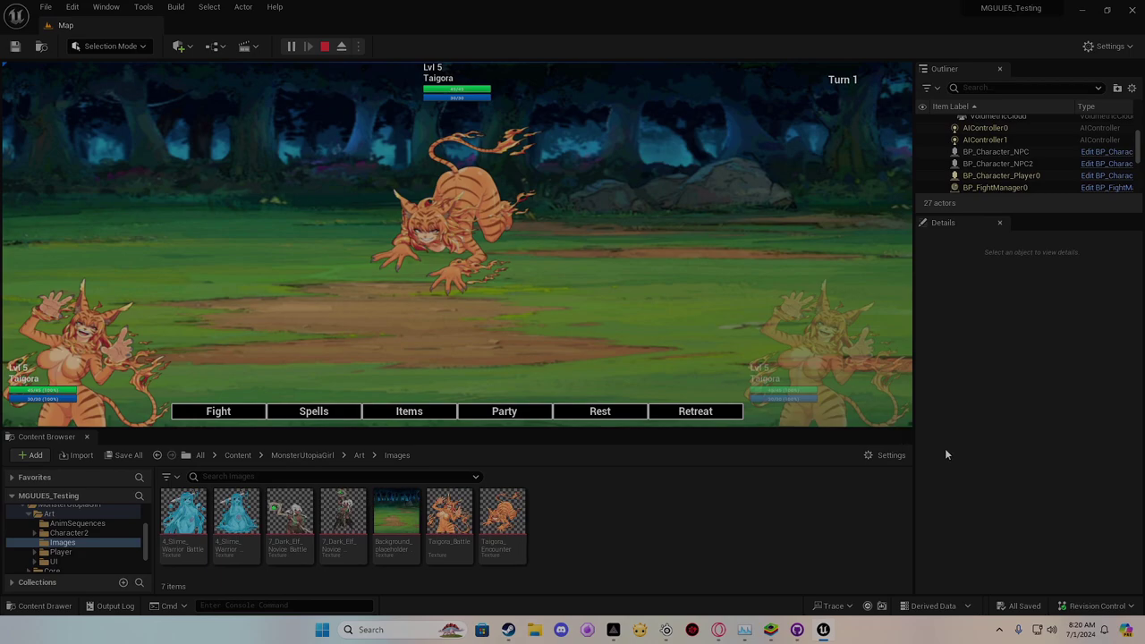
left_click(239, 412)
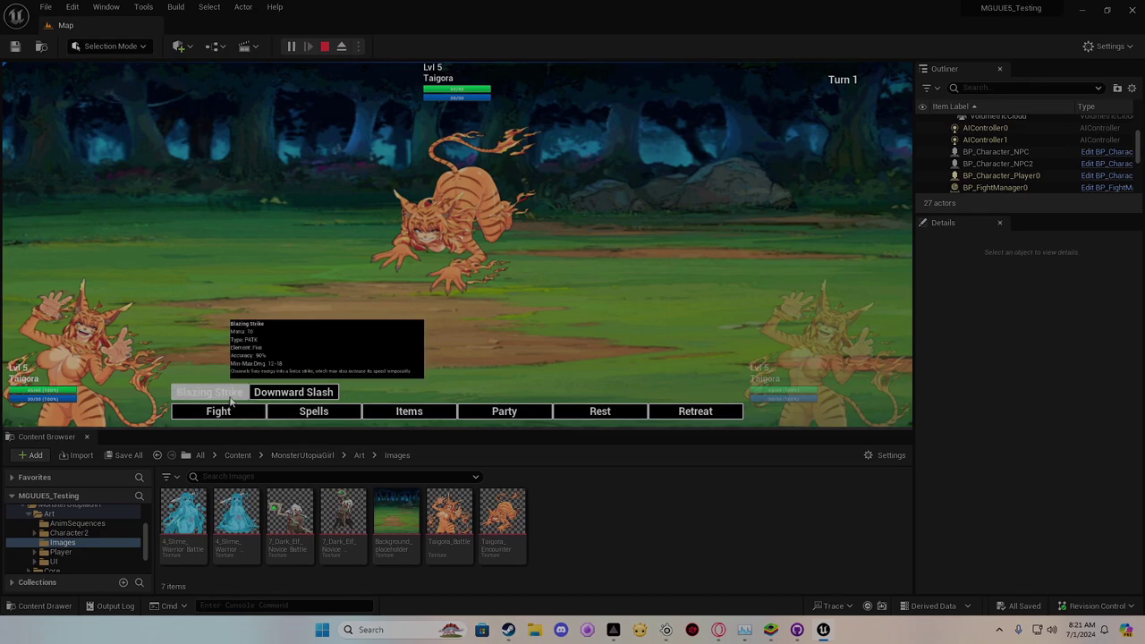
Step: Defeat the enemy Taigora with three Blazing Strikes, then reopen character selection
left_click(230, 397)
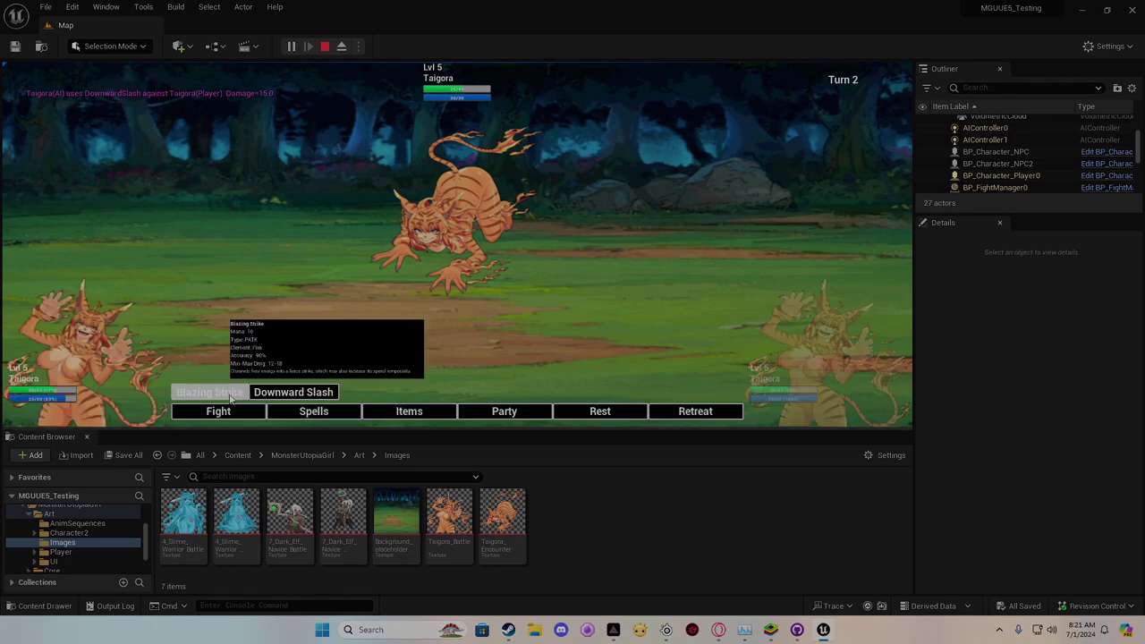
left_click(231, 398)
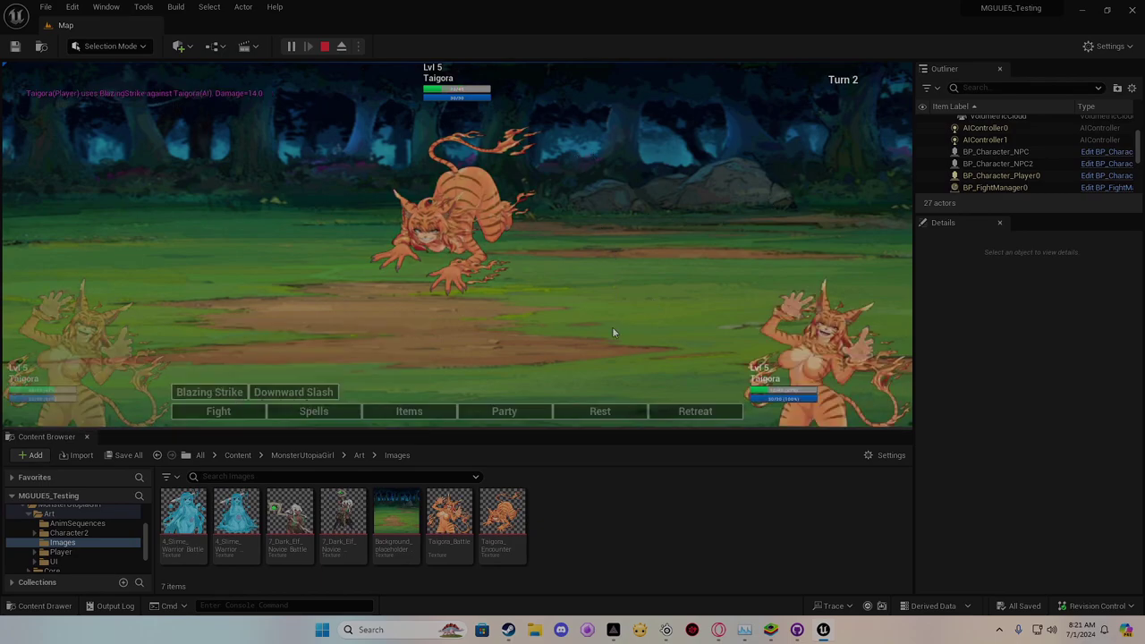
left_click(229, 394)
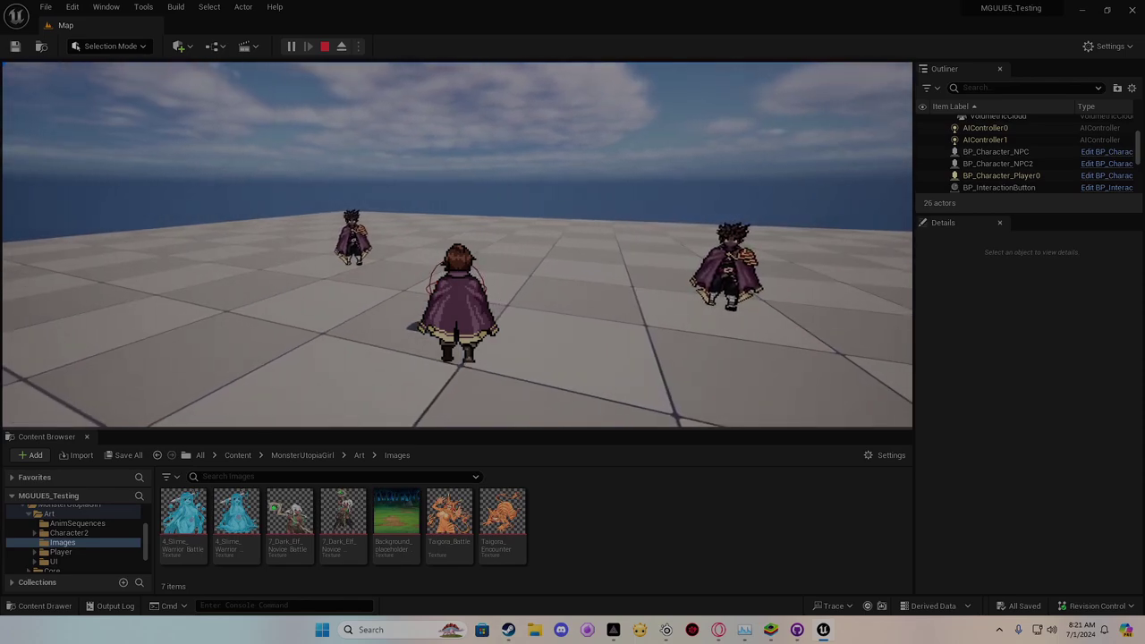
key("e")
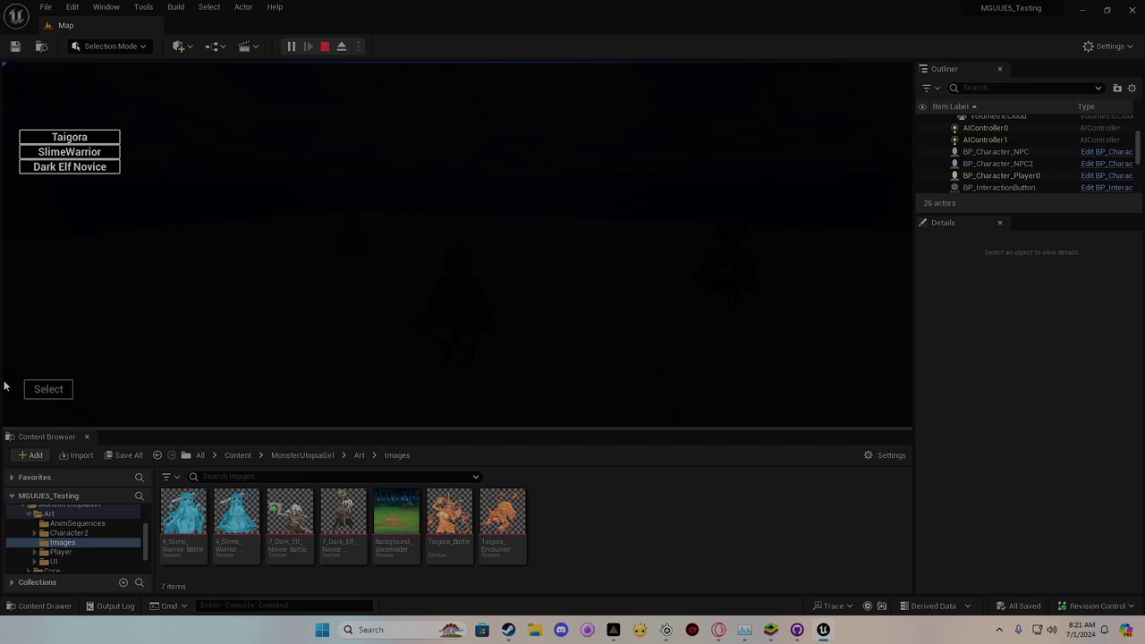
Step: Win a second Taigora battle using Blazing Strike and Downward Slash, then reopen character selection
left_click(92, 140)
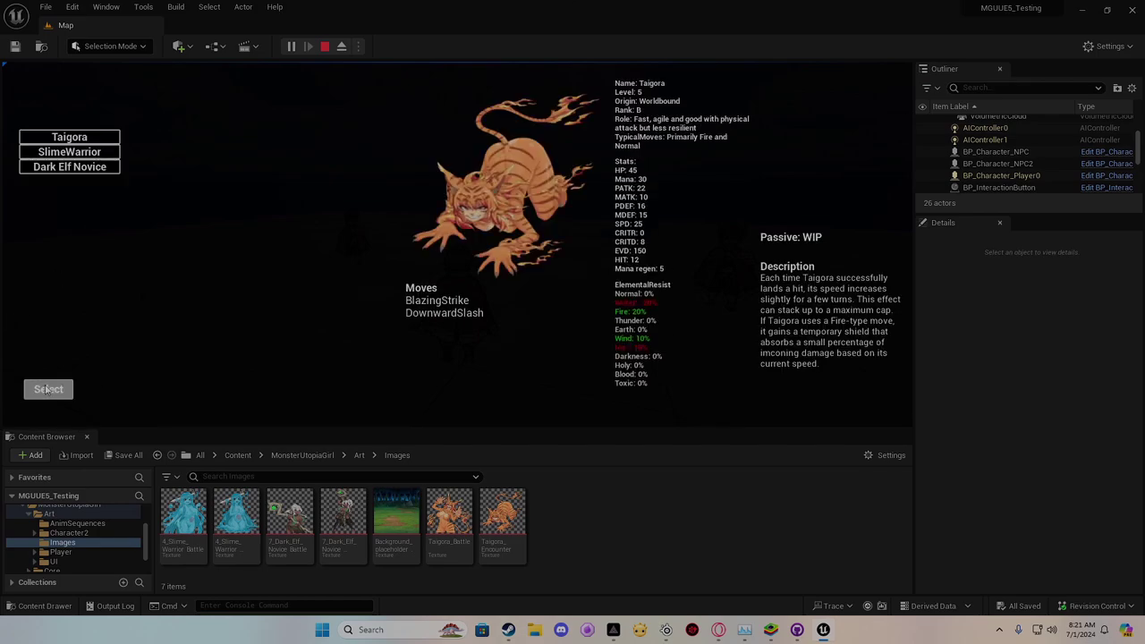
left_click(48, 389)
left_click(219, 411)
left_click(210, 392)
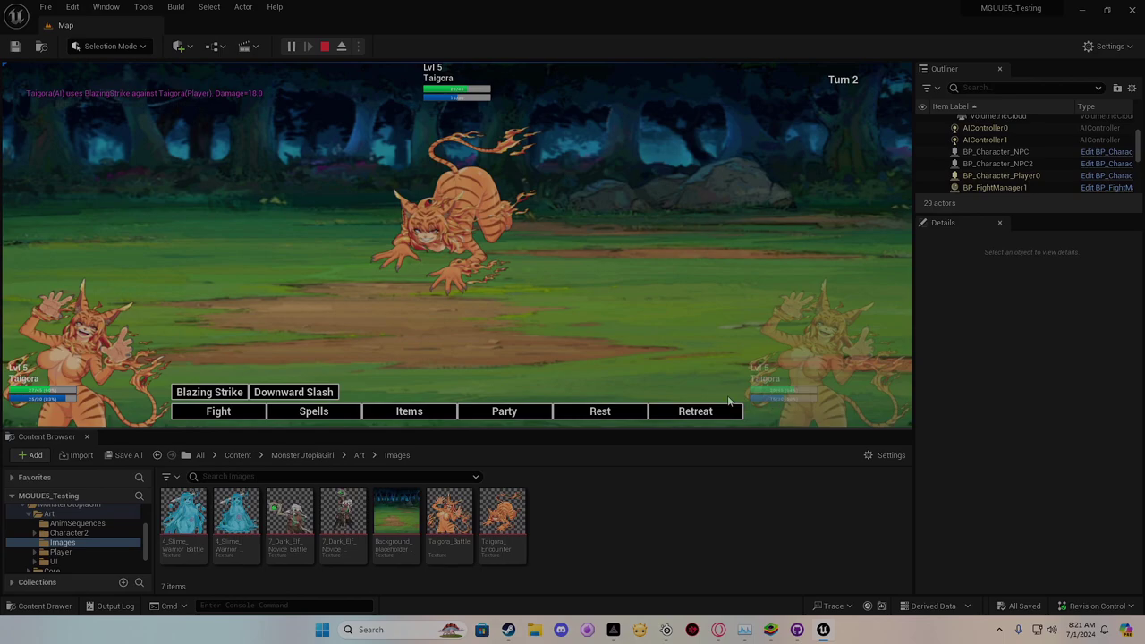
mouse_move(281, 396)
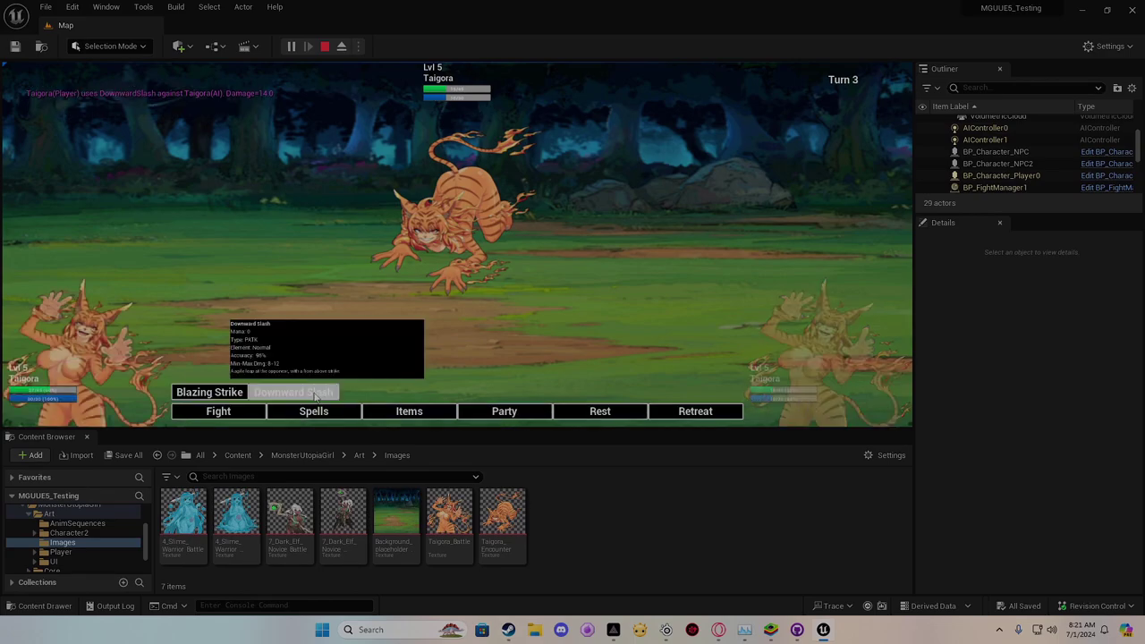
left_click(254, 396)
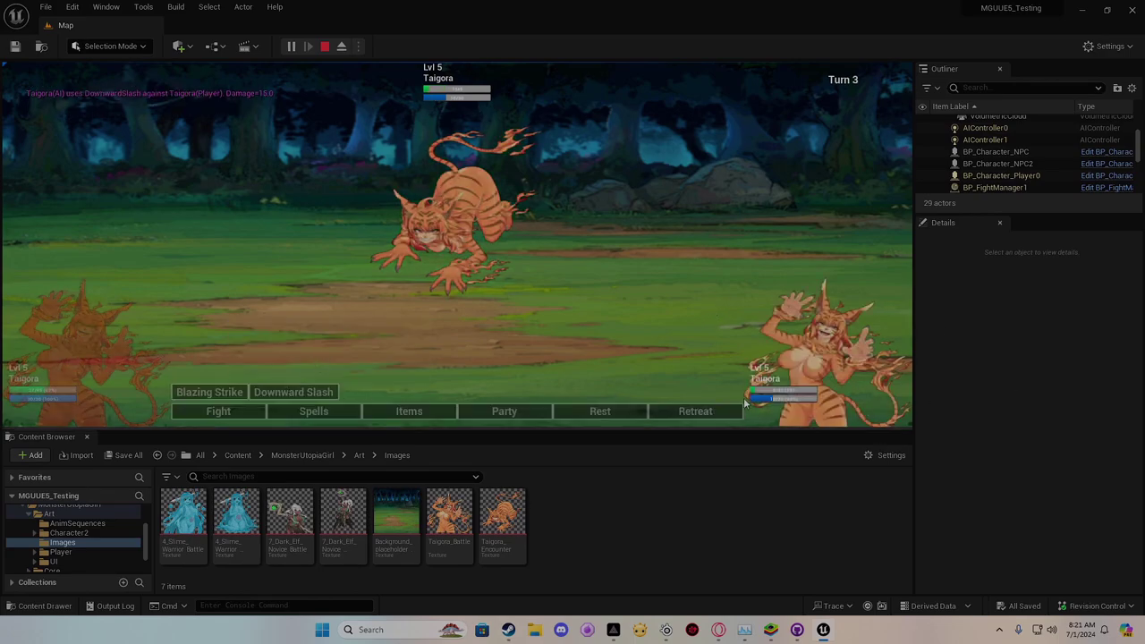
left_click(215, 392)
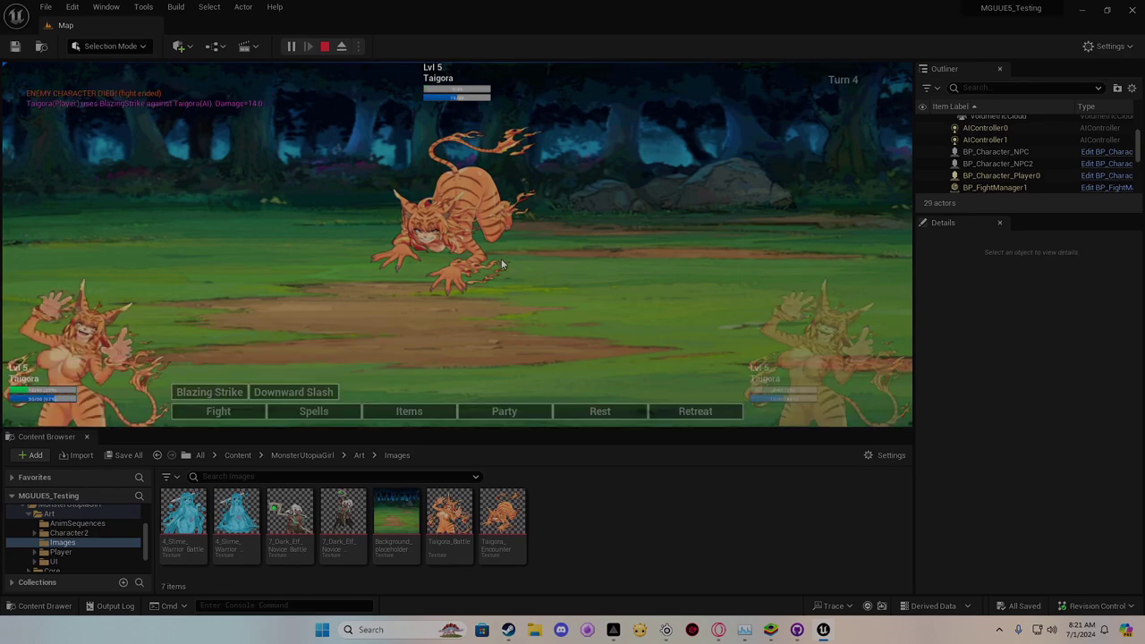
left_click(576, 283)
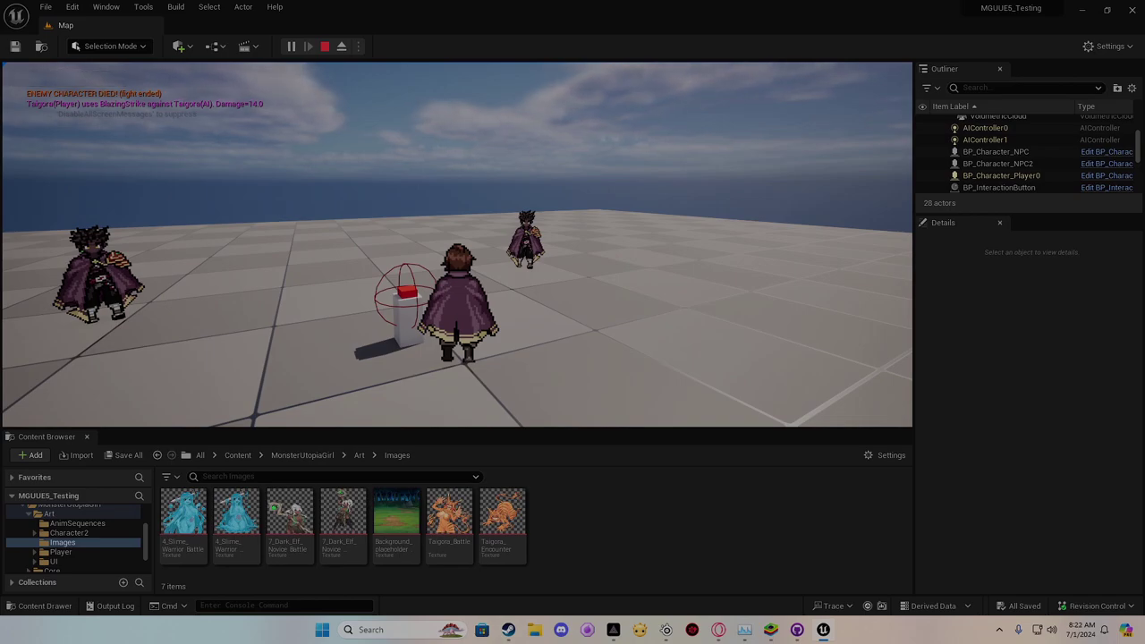
key("e")
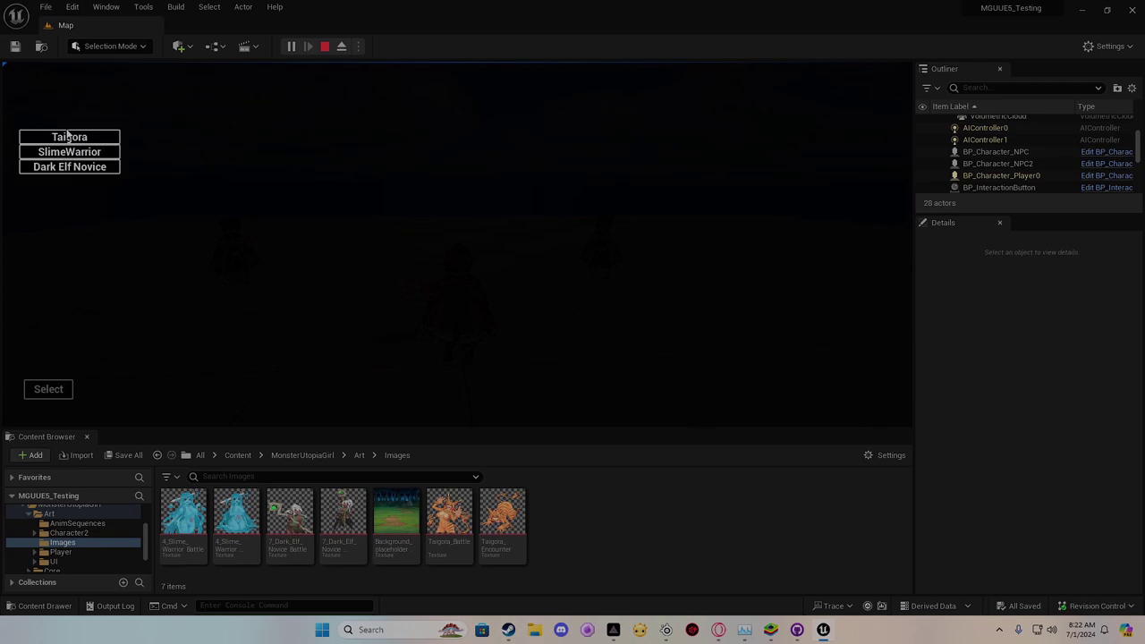
Step: Fight SlimeWarrior as Taigora with Blazing Strike and Downward Slash, then retreat to the overworld
left_click(68, 135)
left_click(52, 391)
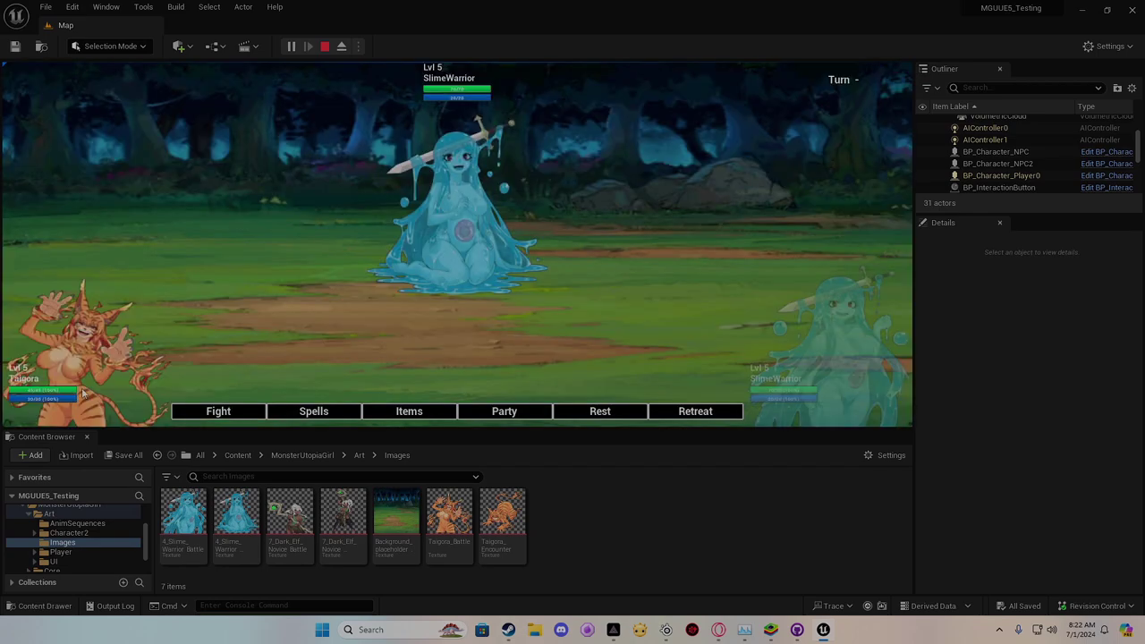
left_click(218, 411)
left_click(215, 393)
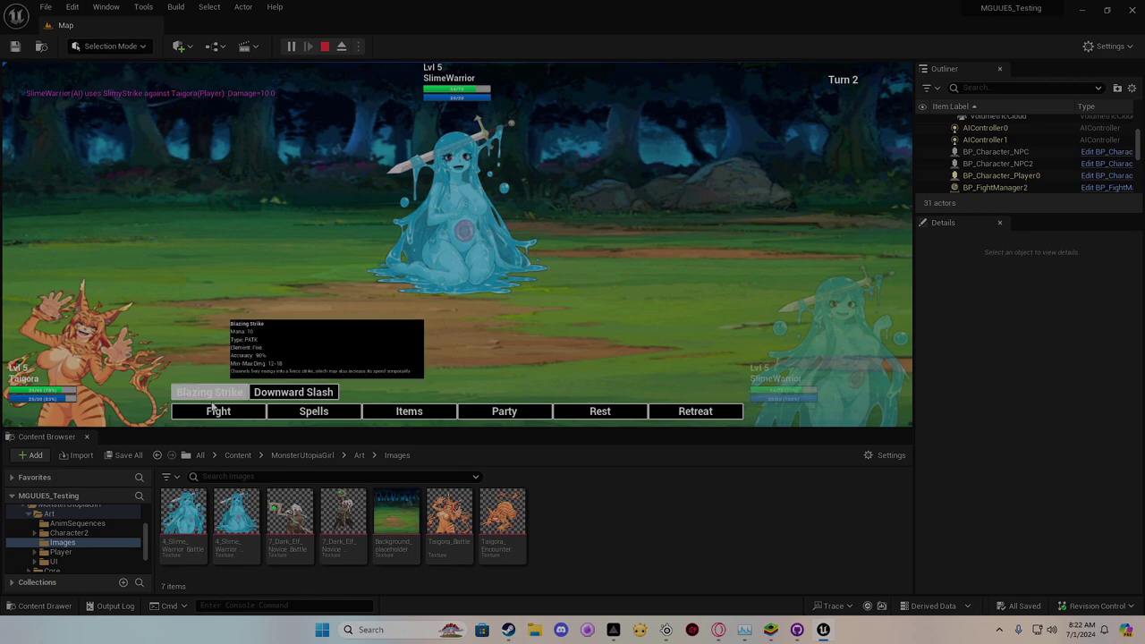
left_click(293, 392)
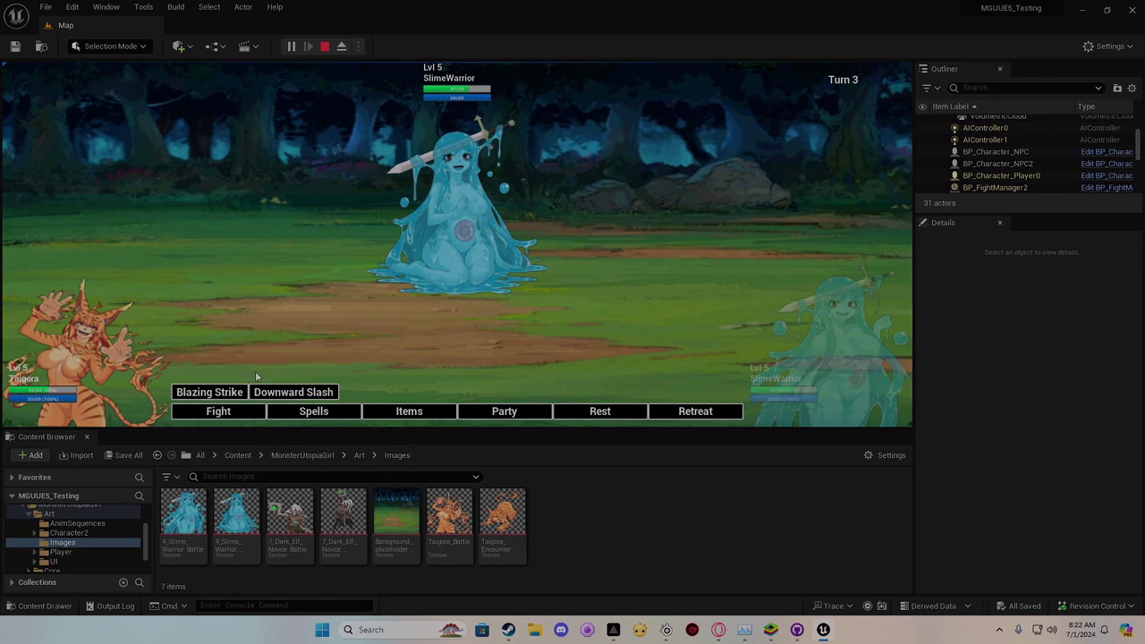
left_click(697, 413)
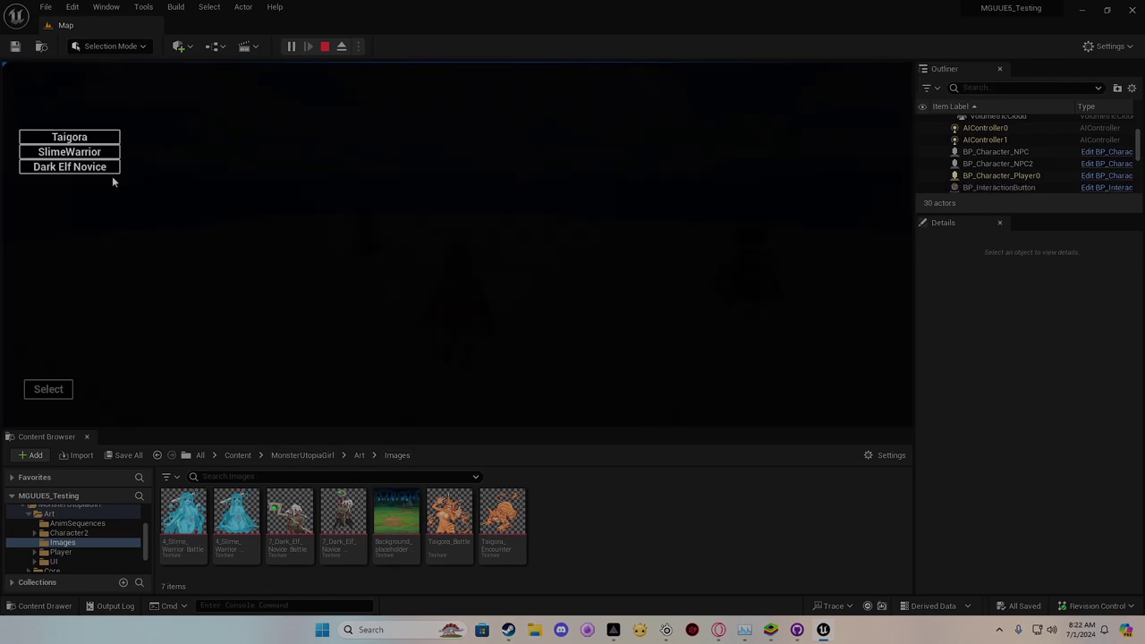
Step: Start another Taigora battle against SlimeWarrior and immediately retreat
left_click(69, 137)
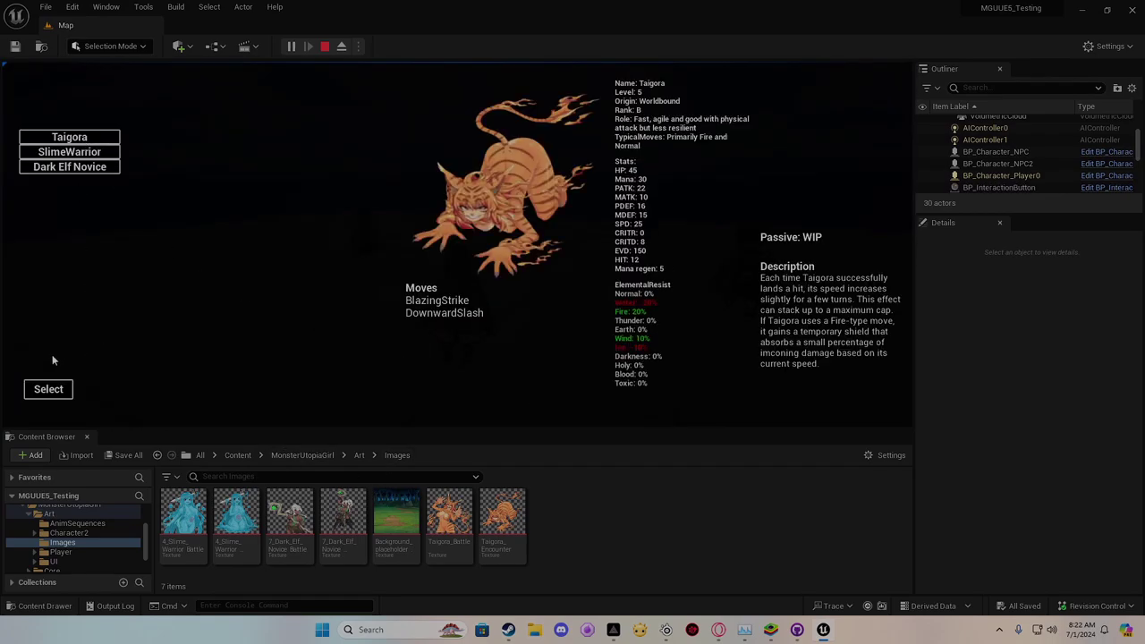
left_click(49, 390)
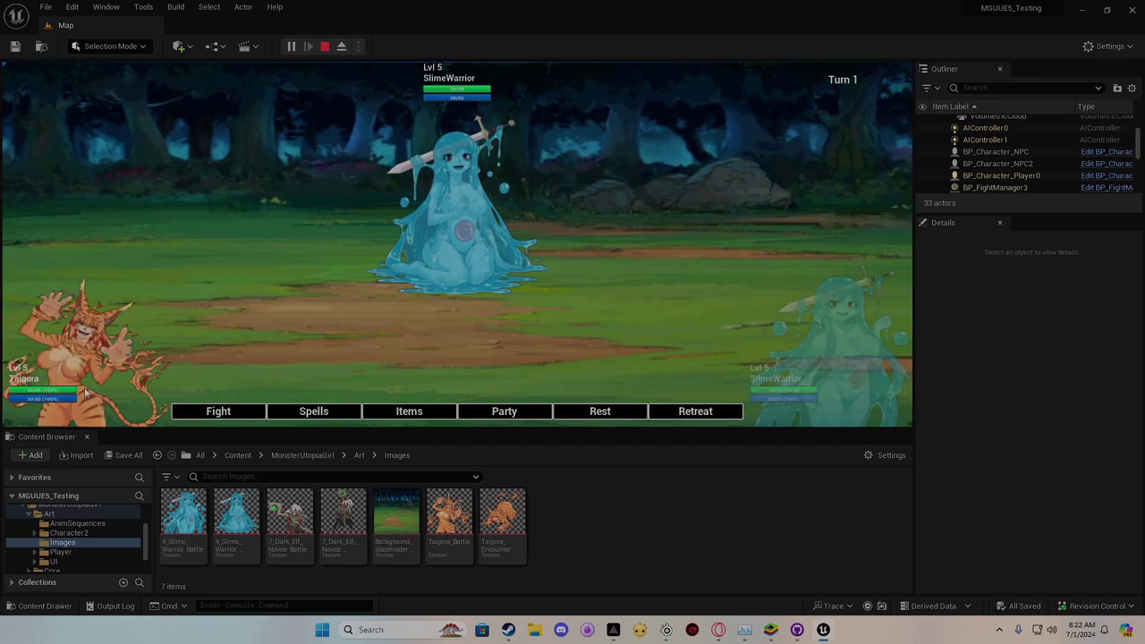
left_click(712, 414)
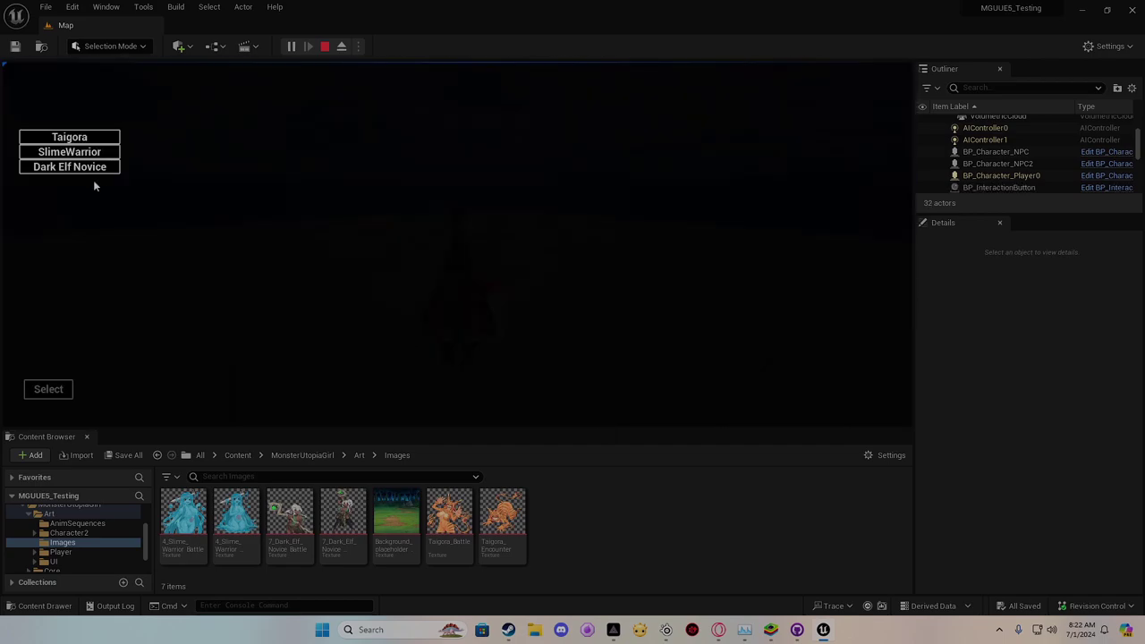
Step: Choose Dark Elf Novice, begin its battle, then stop the play session
left_click(90, 167)
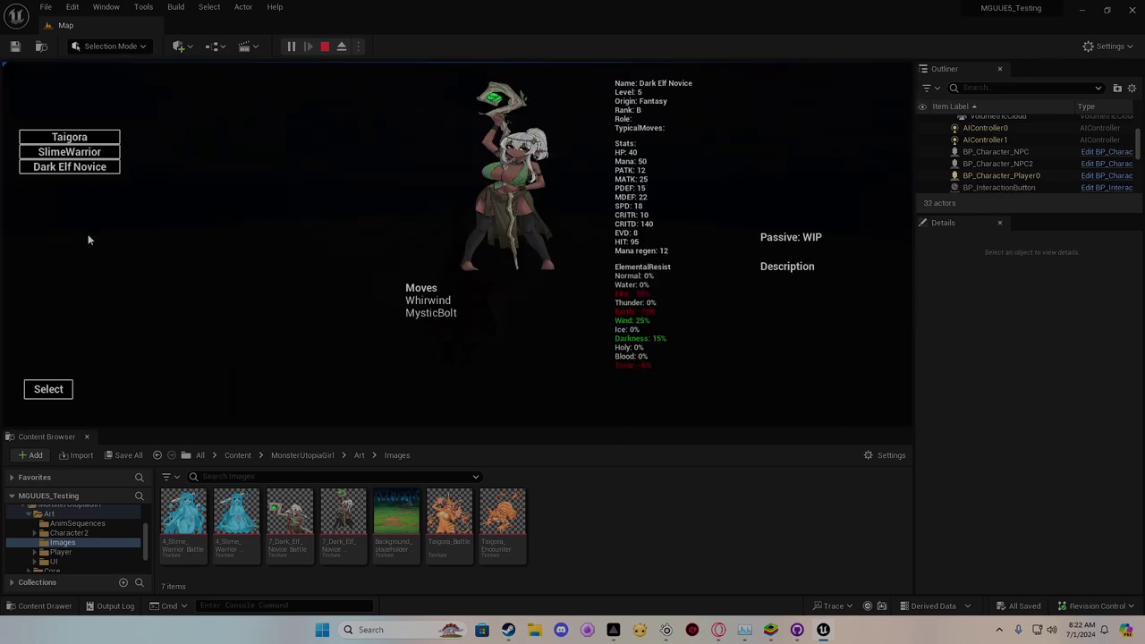
left_click(49, 389)
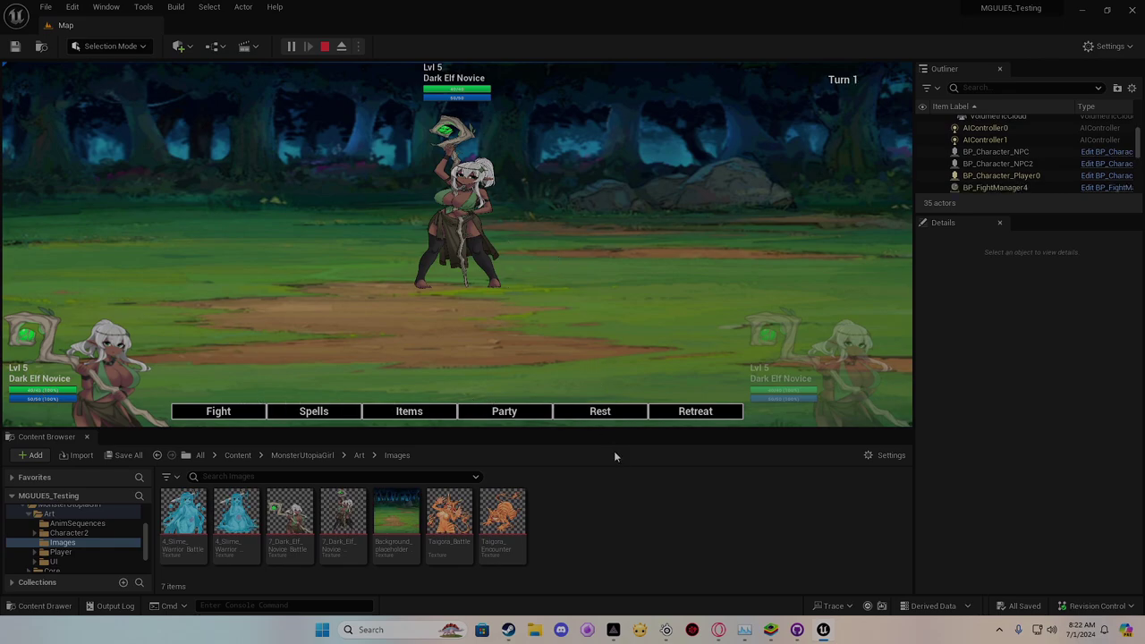
left_click(323, 46)
Step: Clear and close the Message Log and switch the level viewport to full-screen
left_click(829, 461)
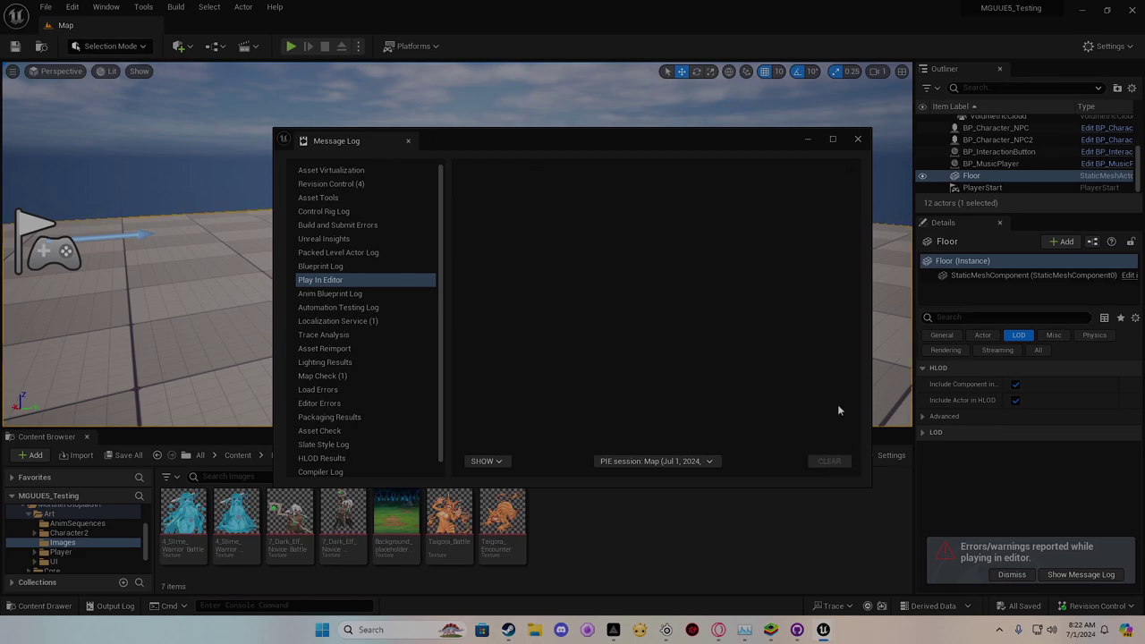
left_click(858, 138)
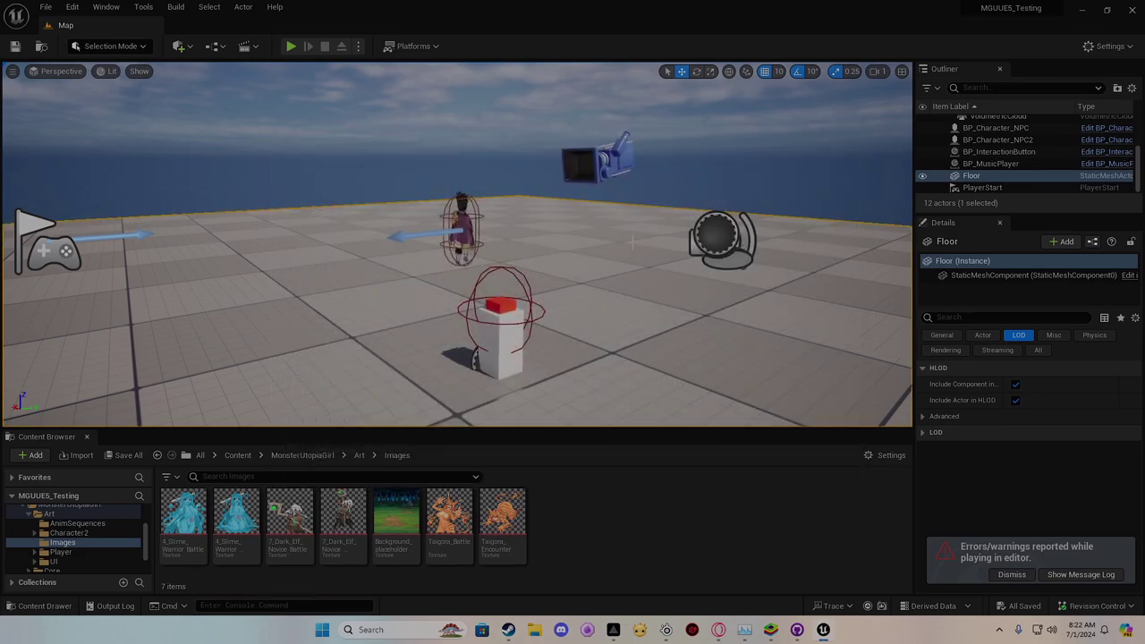
key("F11")
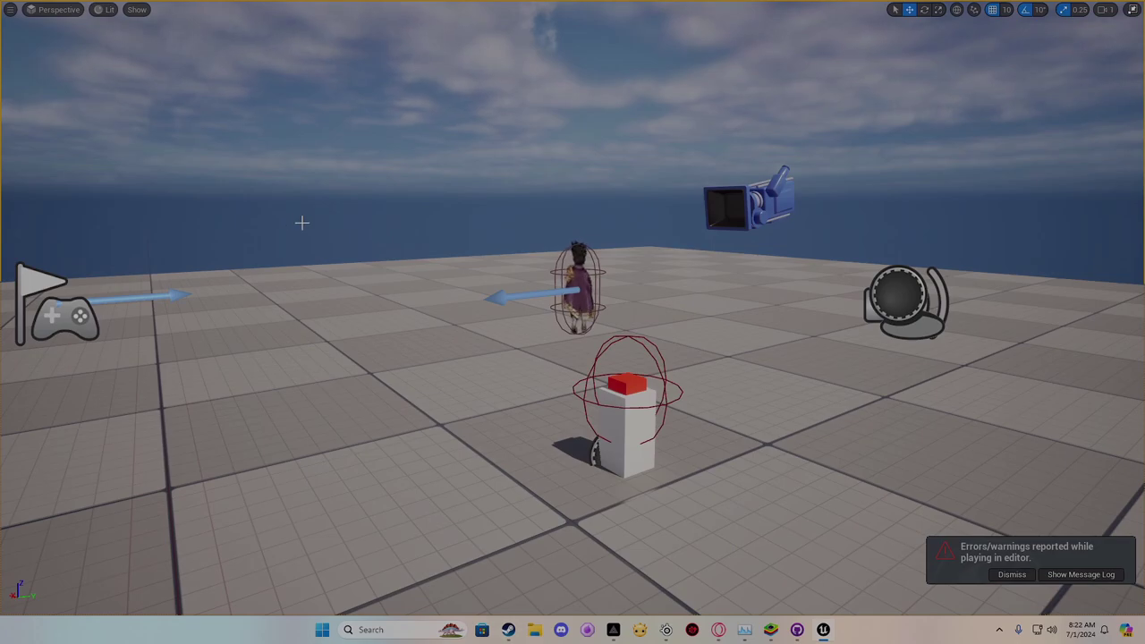
Step: Start a new play session with Alt+P and rotate the camera until character selection appears
key("alt+p")
left_click(391, 251)
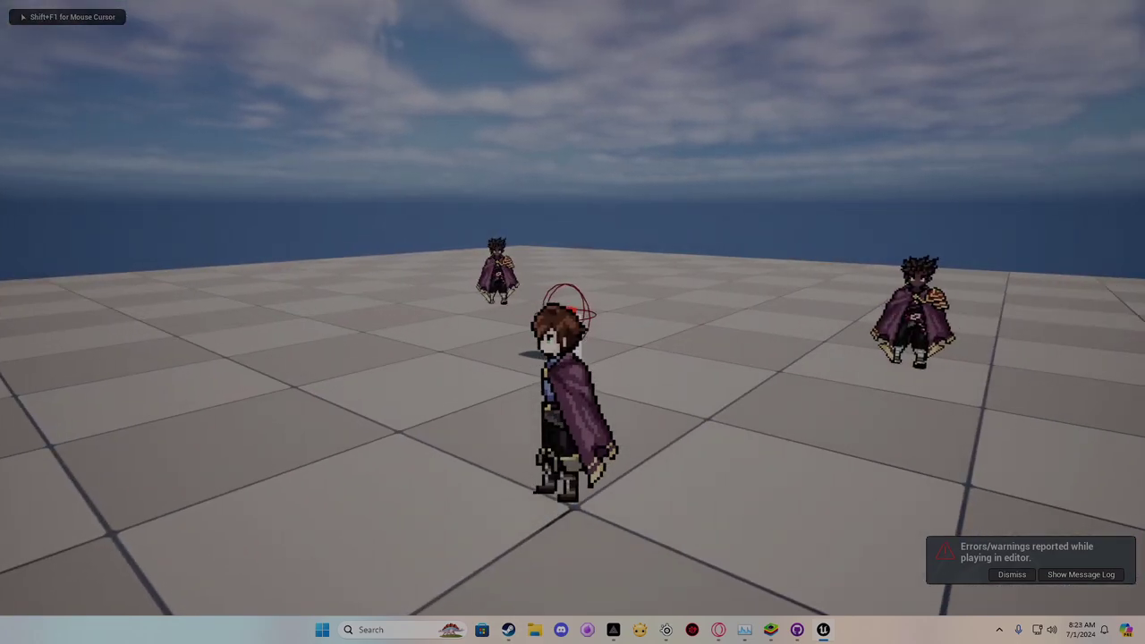
key("Tab")
Step: Battle Dark Elf Novice to view Whirlwind and Mystic Bolt, then stop play and select its texture
left_click(134, 179)
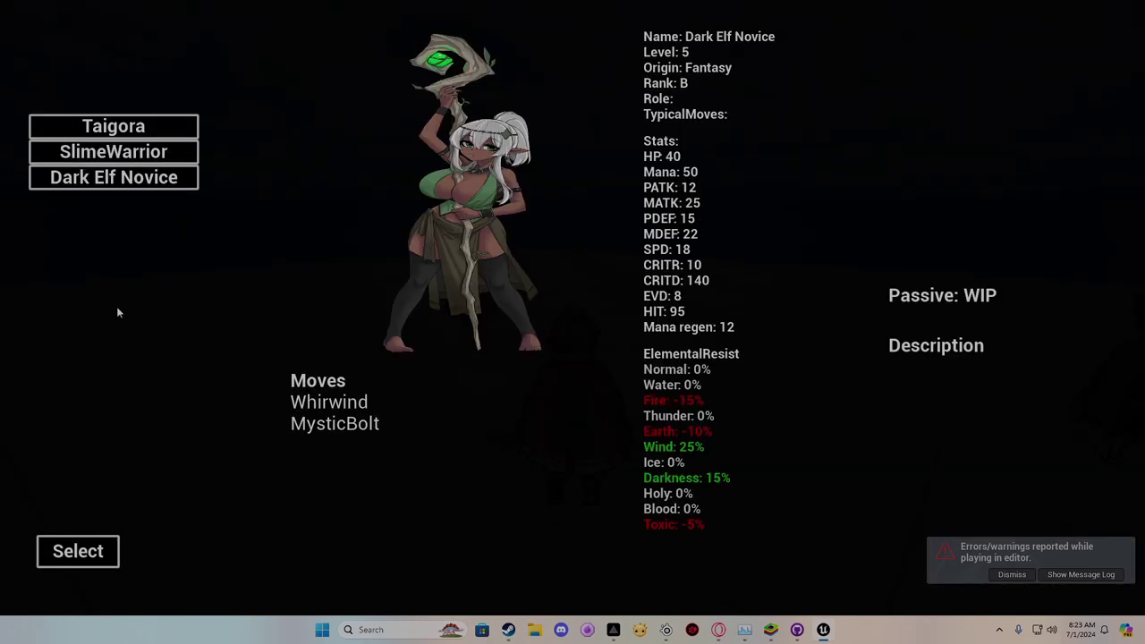
left_click(78, 550)
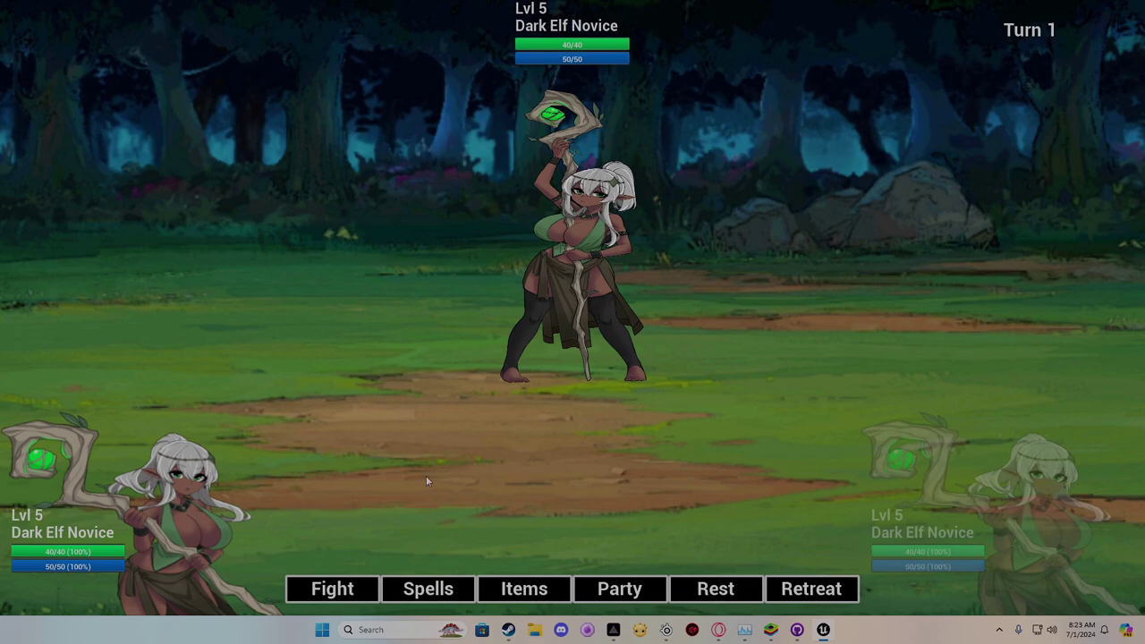
left_click(368, 587)
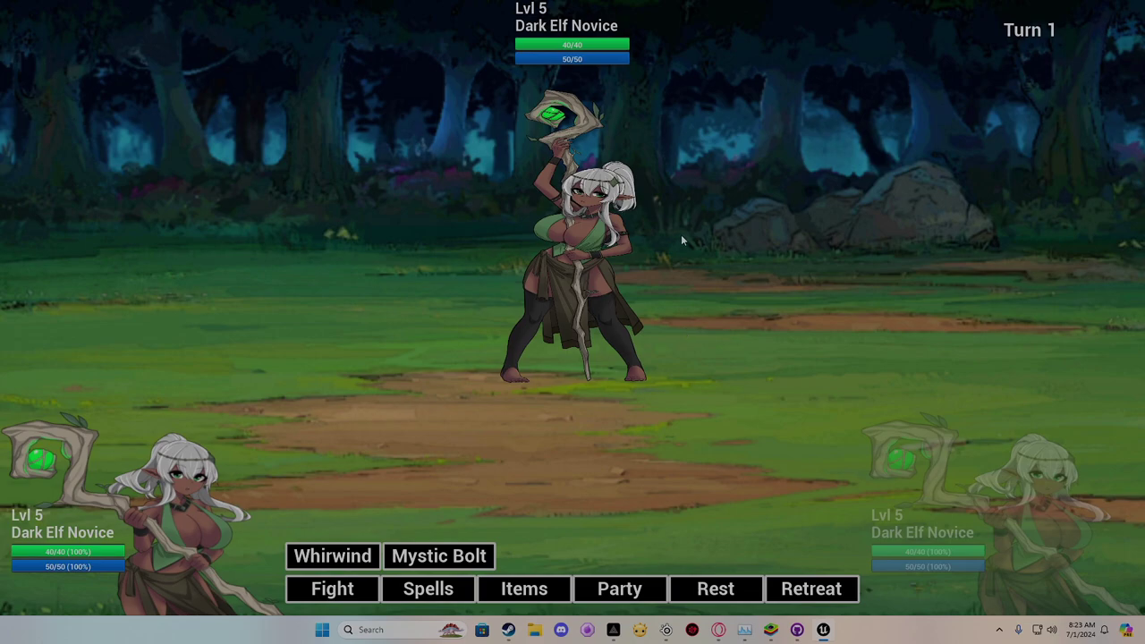
key("Escape")
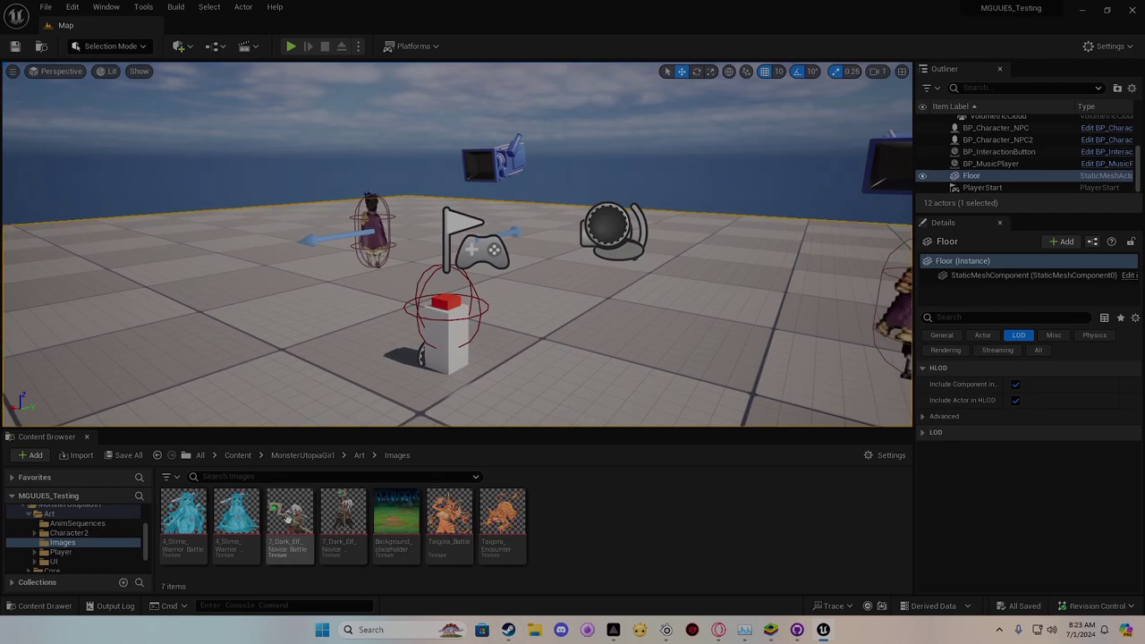
left_click(343, 518)
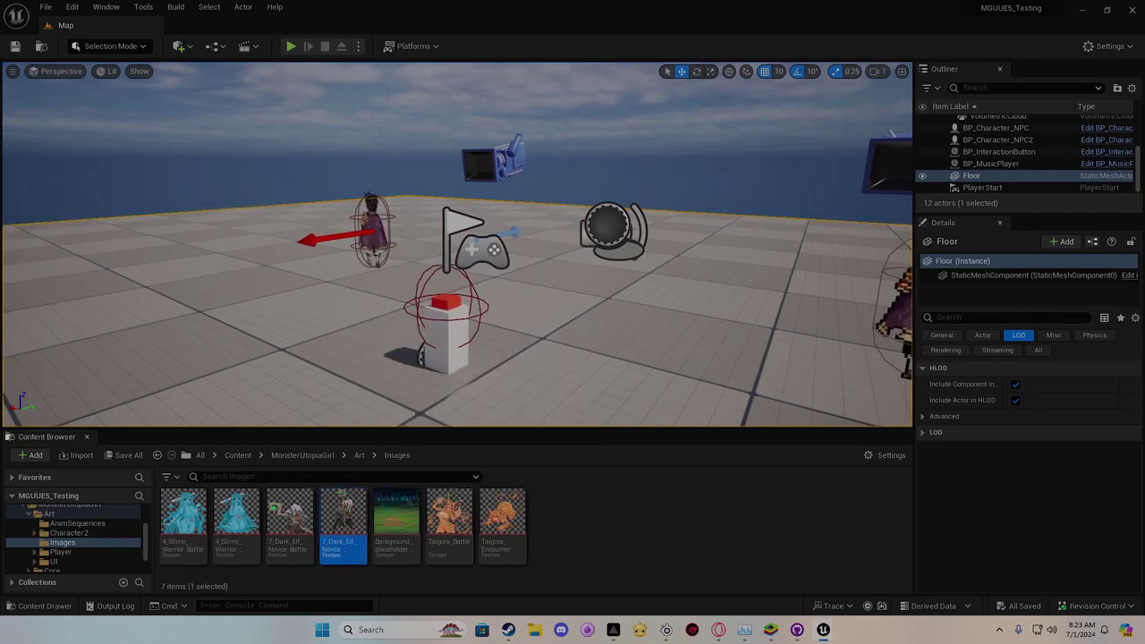
Step: Inspect the 2169x4420 7_Dark_Elf_Novice texture in the texture editor, then minimize that window
double_click(343, 518)
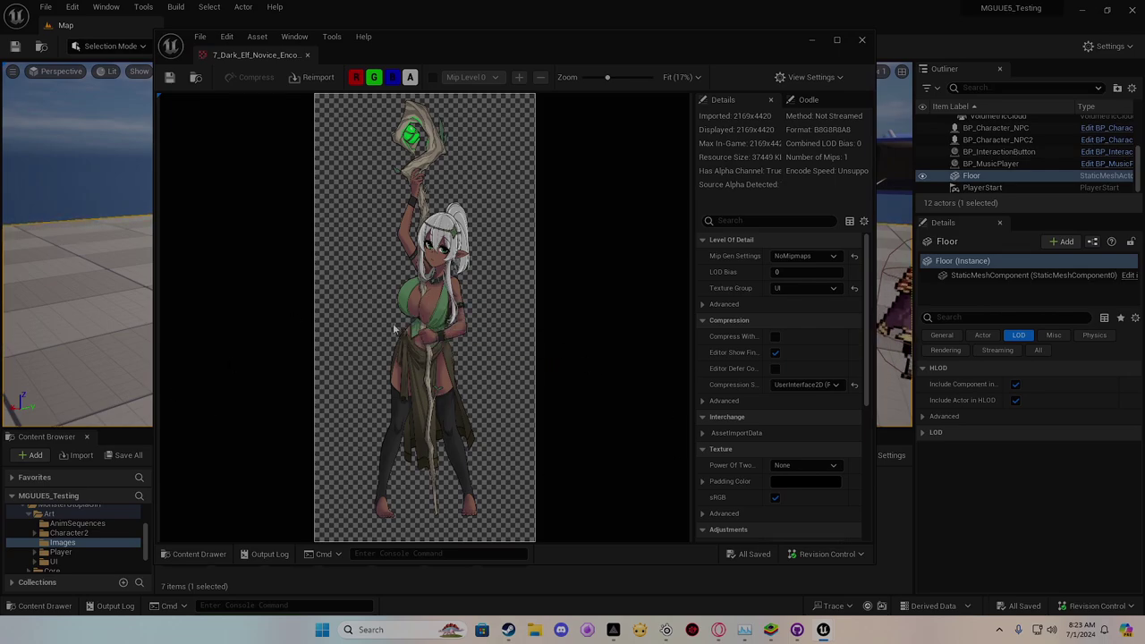
left_click_drag(545, 59, 674, 85)
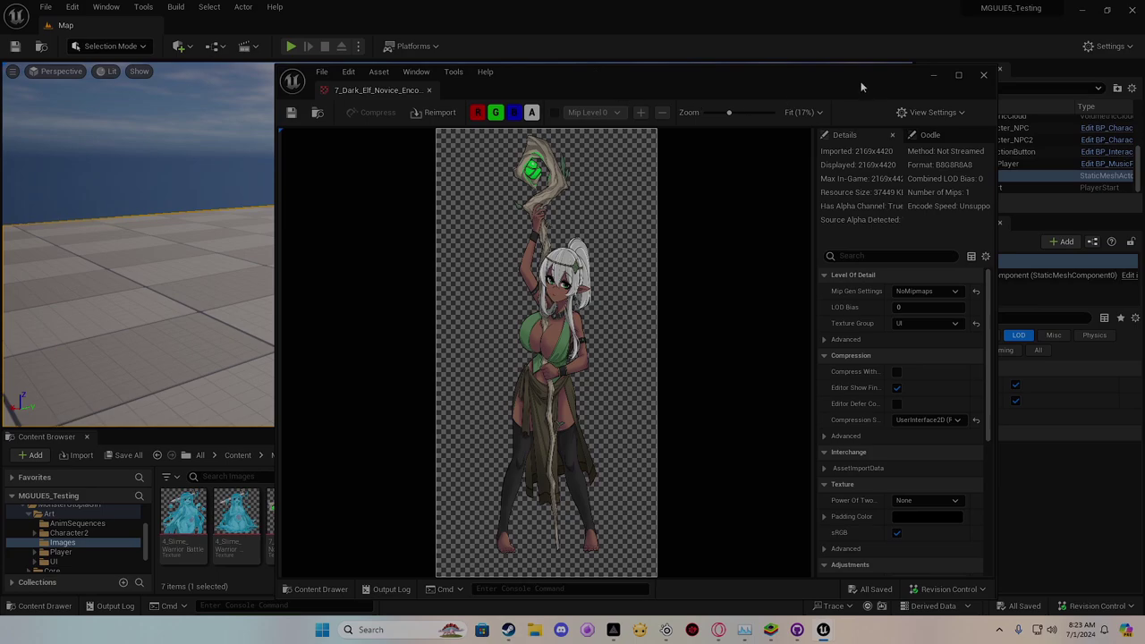
left_click(934, 74)
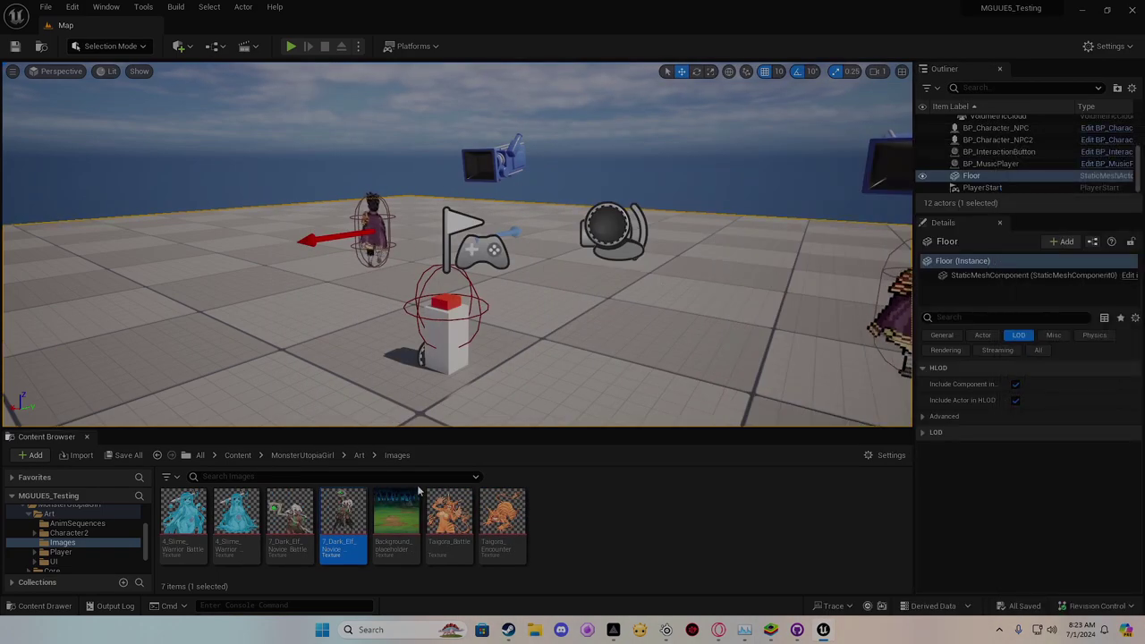
Step: Start a new Play-in-Editor session and walk the hero forward among the NPCs and back
mouse_move(381, 549)
left_click(296, 45)
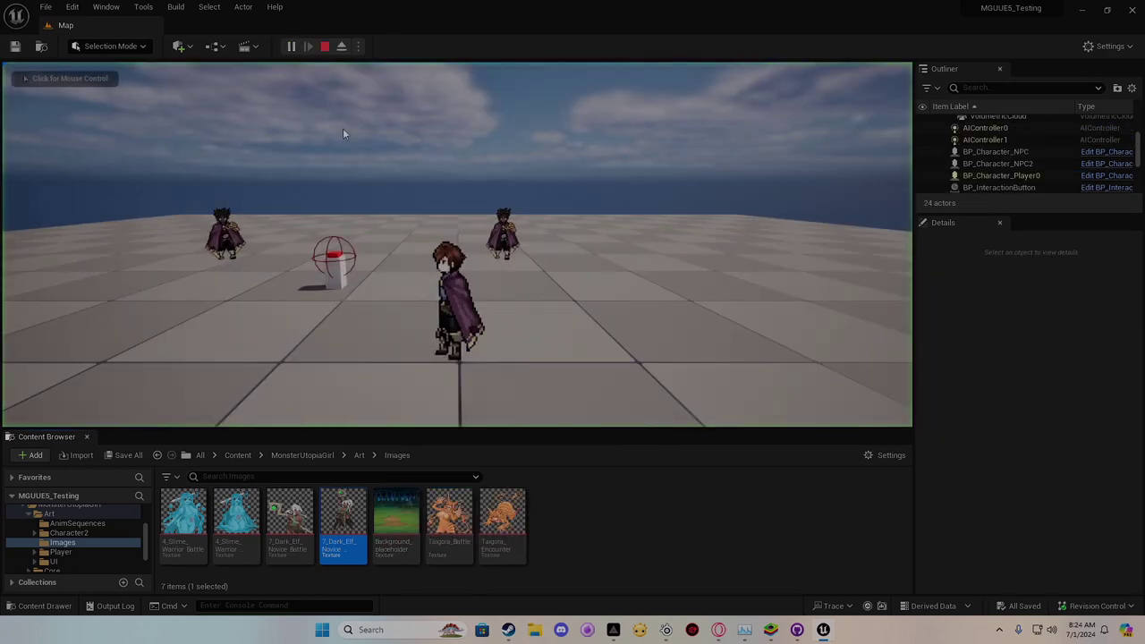
key("w")
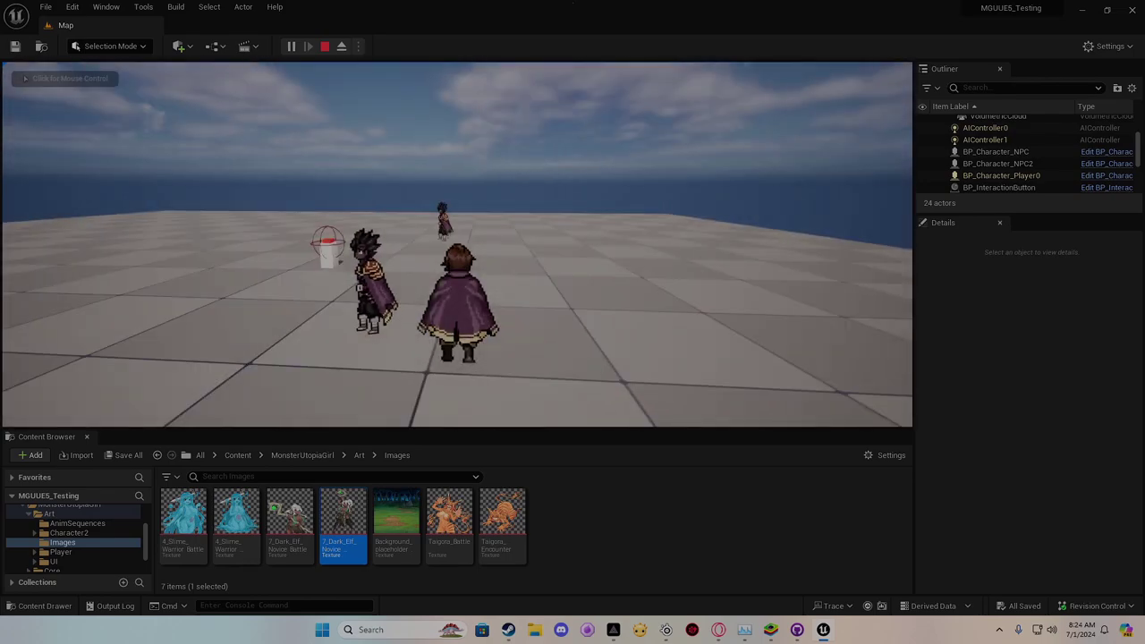
scroll(457, 244, "up", 3)
scroll(458, 245, "down", 3)
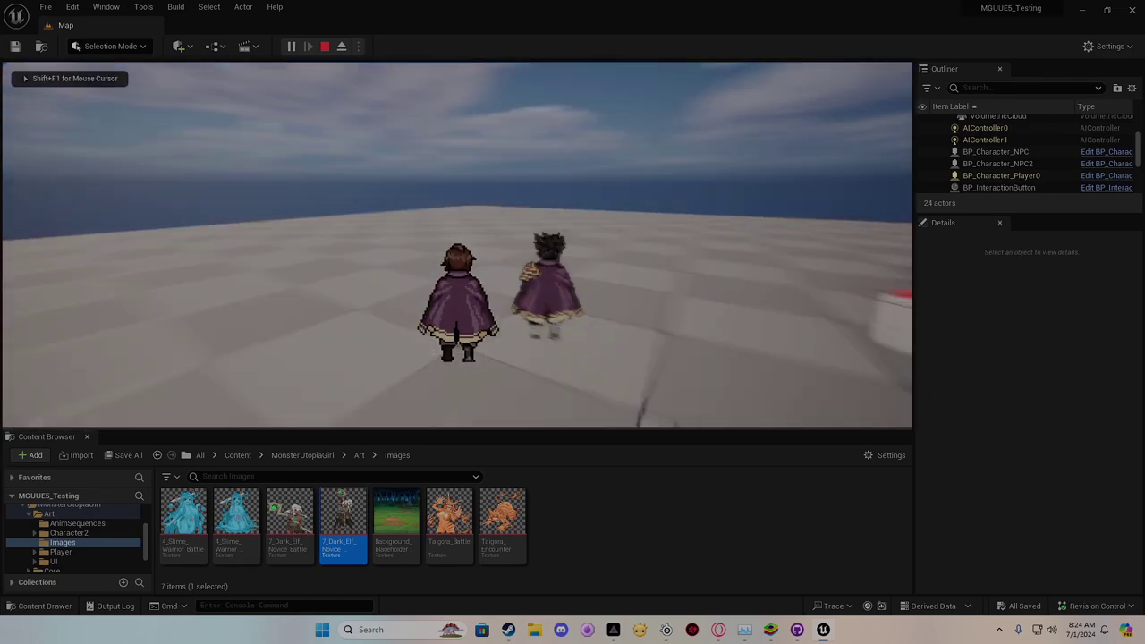
key("w")
key("s")
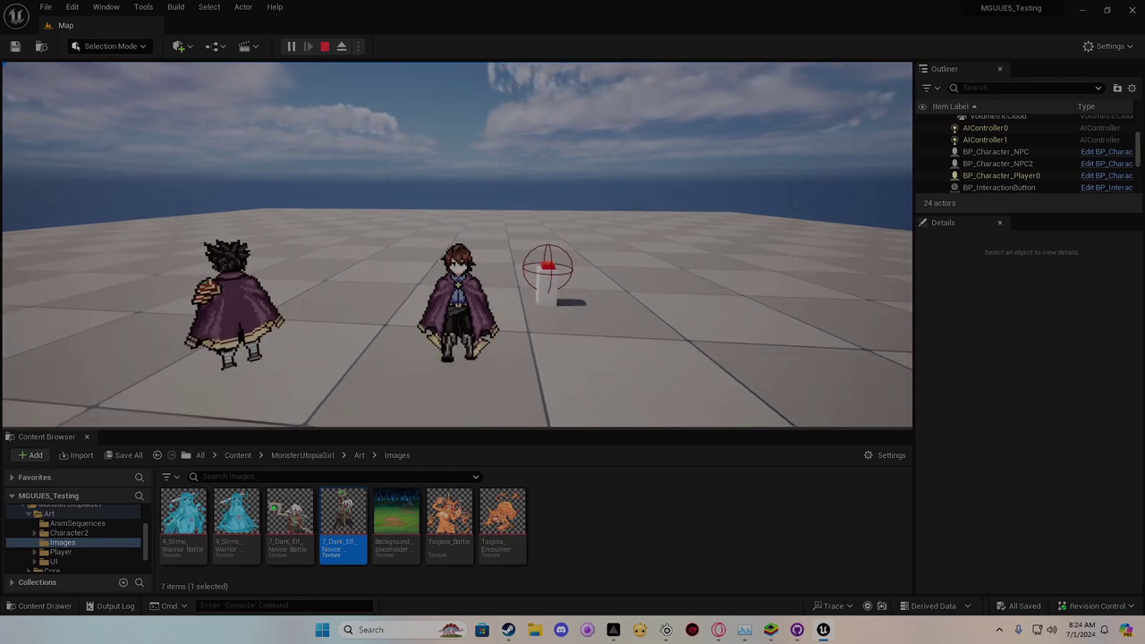
Step: Walk the hero with WASD past the NPCs and back, ending on open floor facing the camera
key("w")
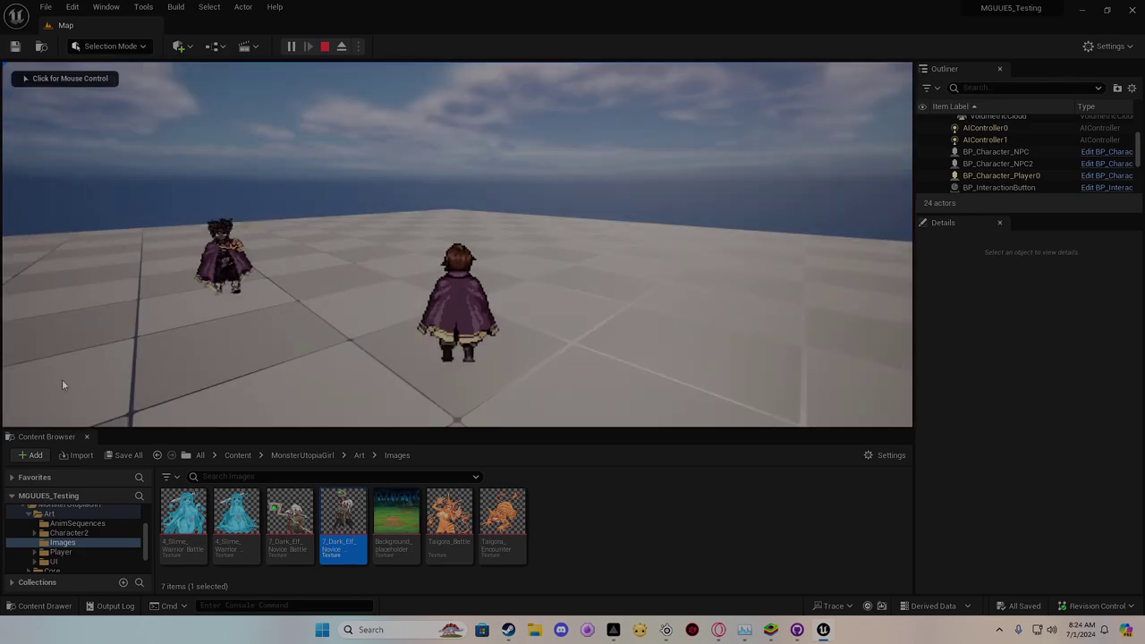
left_click(61, 379)
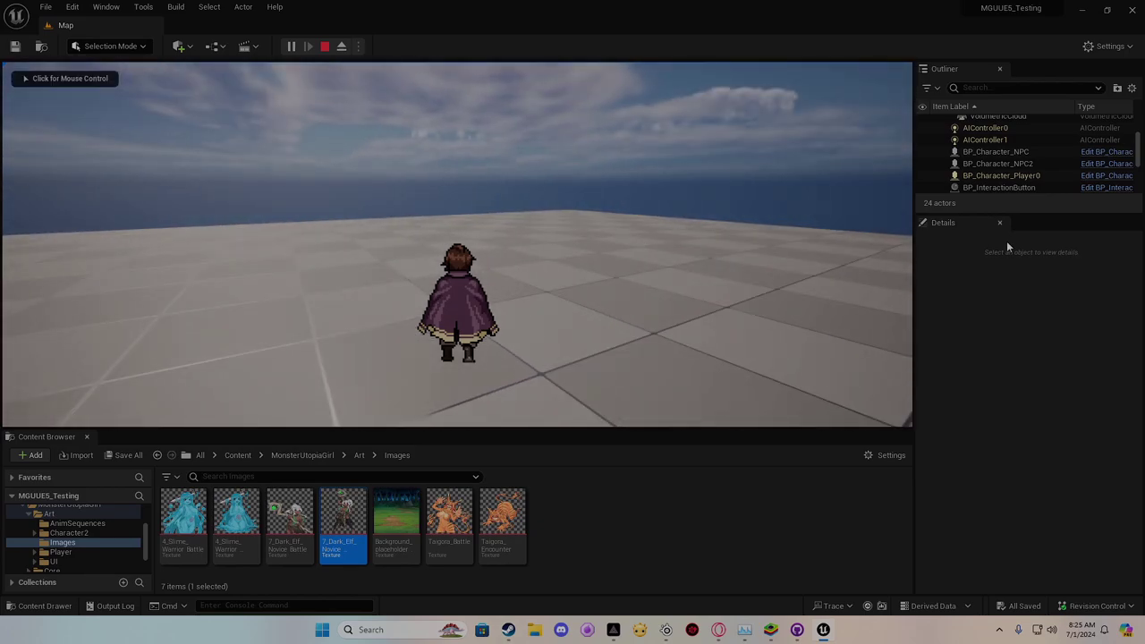
key("w")
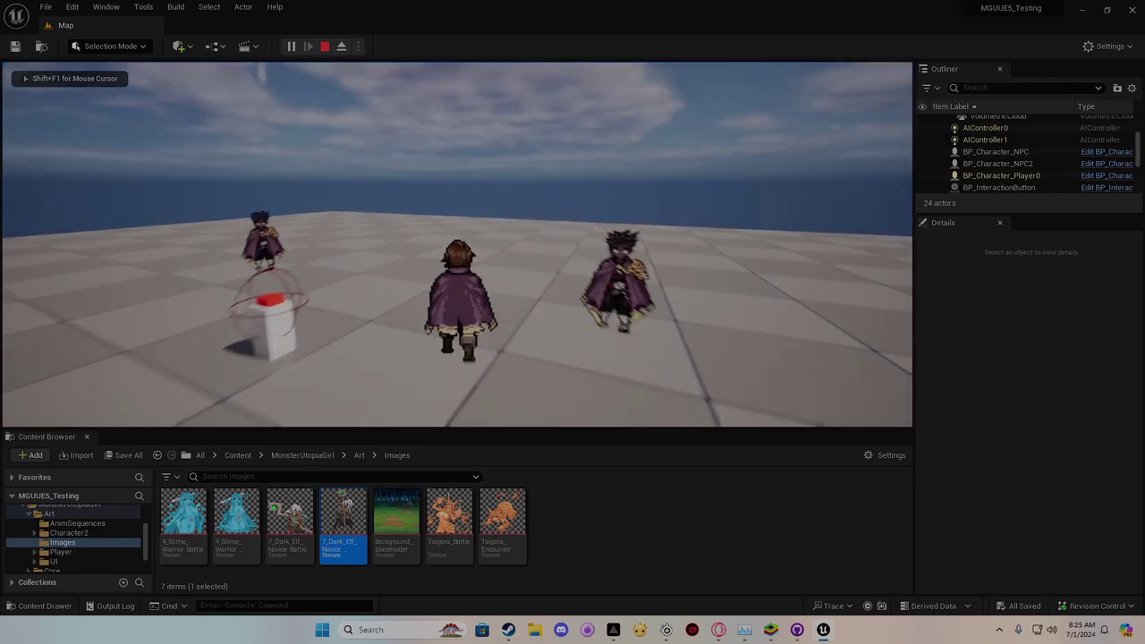
key("s")
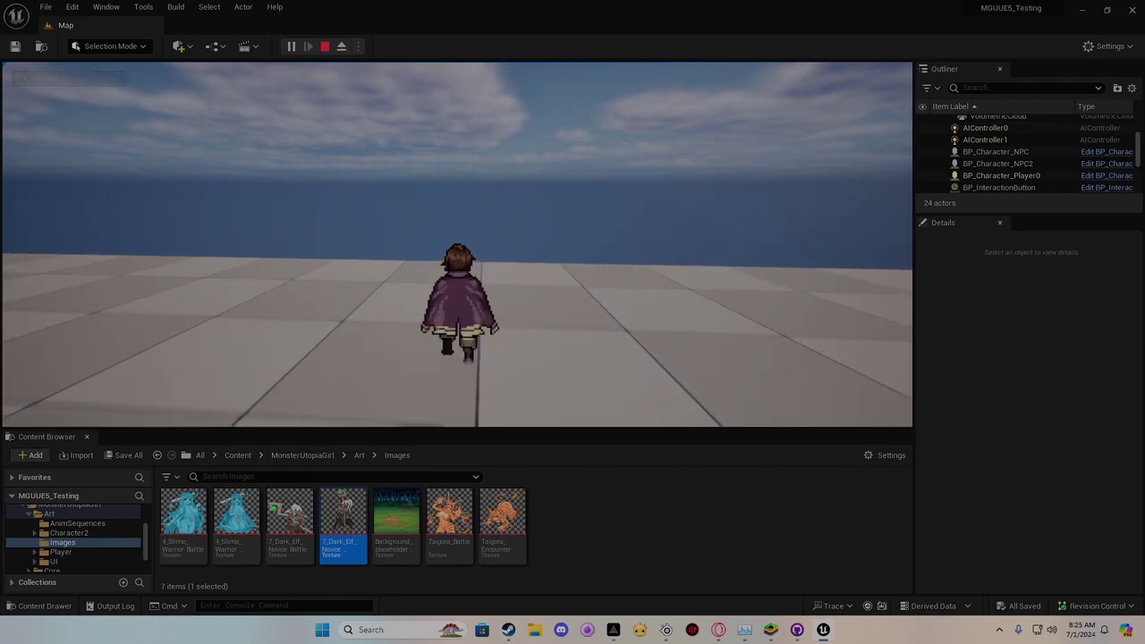
key("a")
key("s")
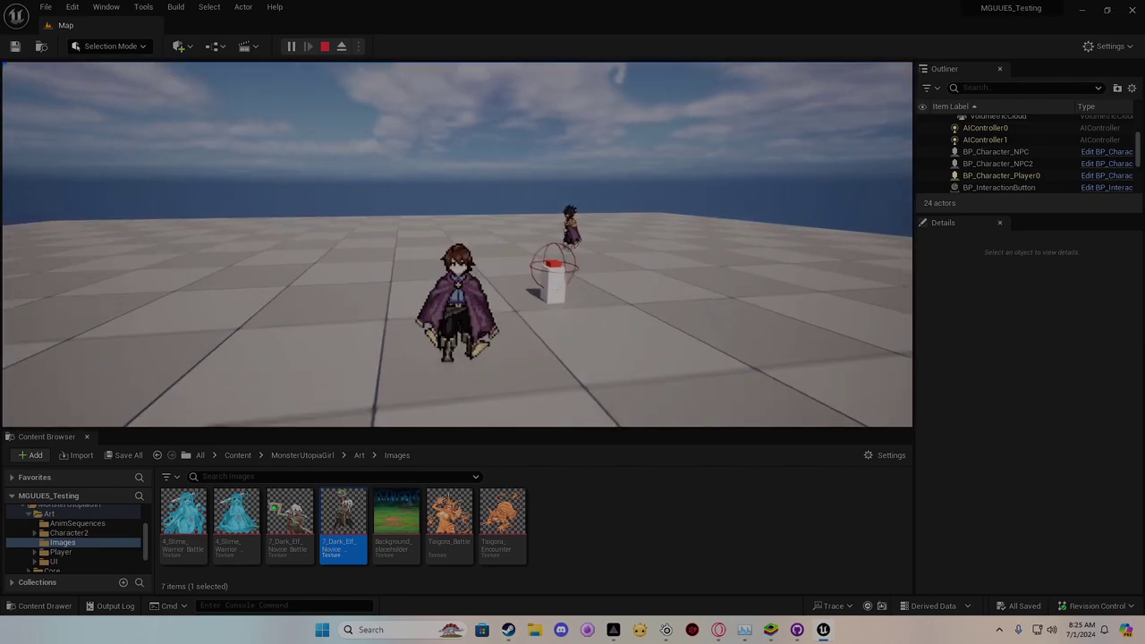
key("w")
key("w")
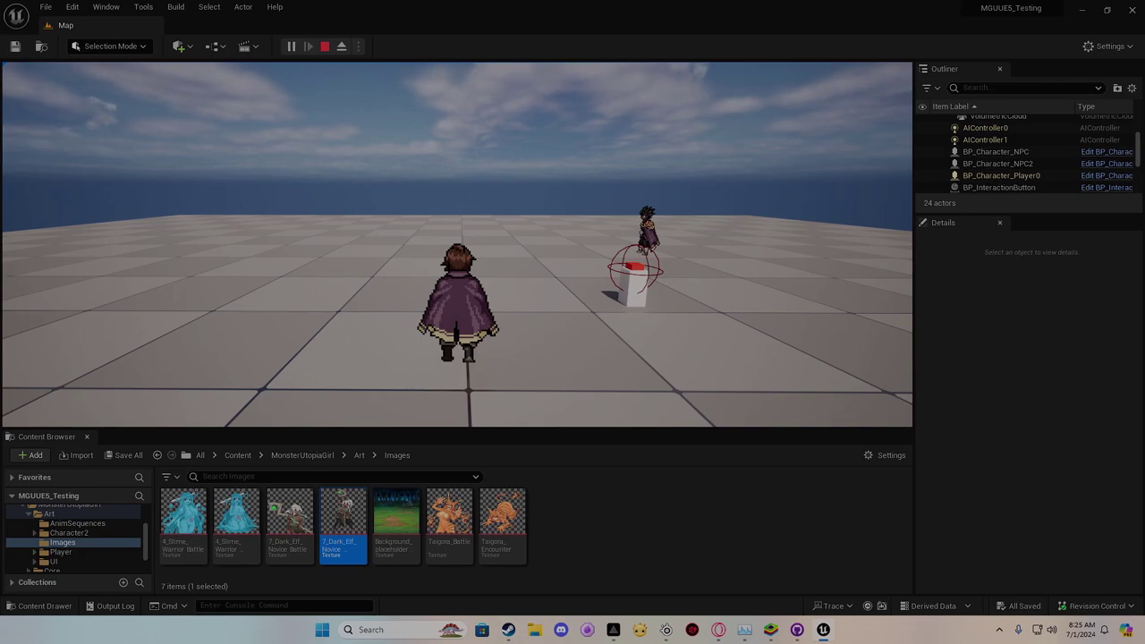
key("s")
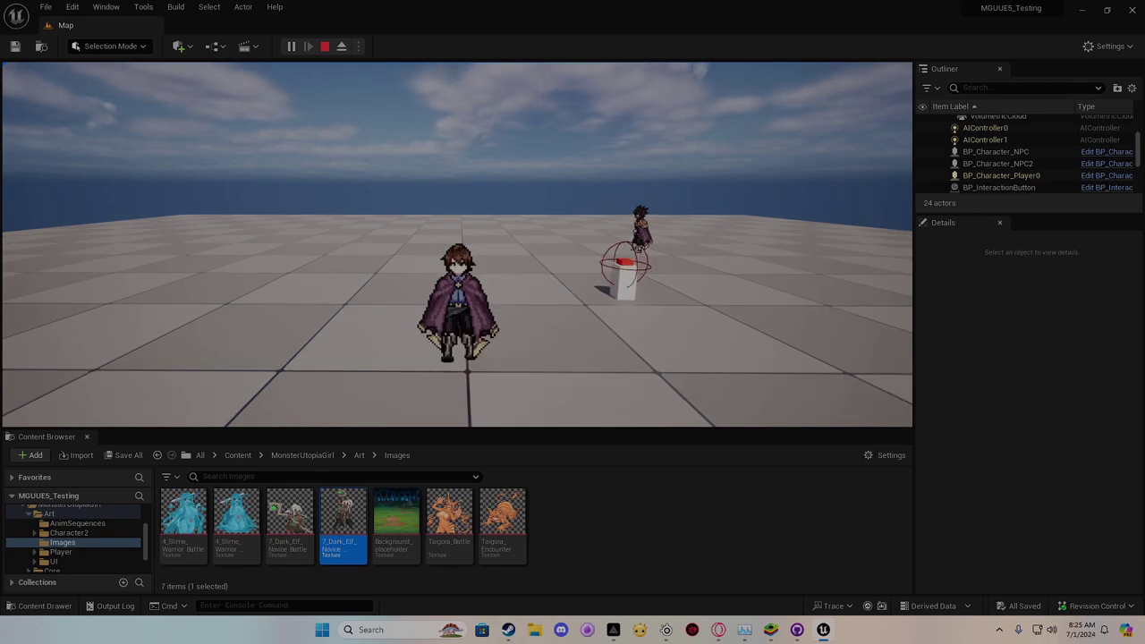